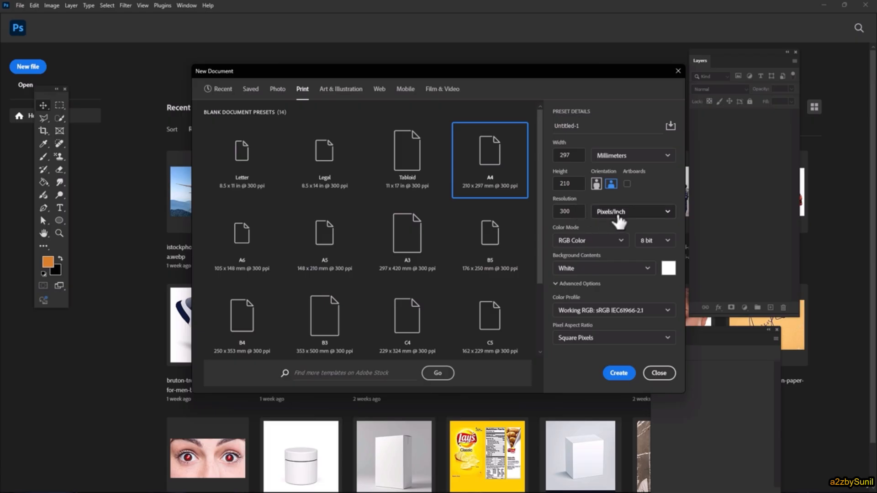
Step: Create an A4 landscape document, 297 × 210 mm at 300 pixels/inch, in RGB Color, 8 bit, with a white background
click(620, 241)
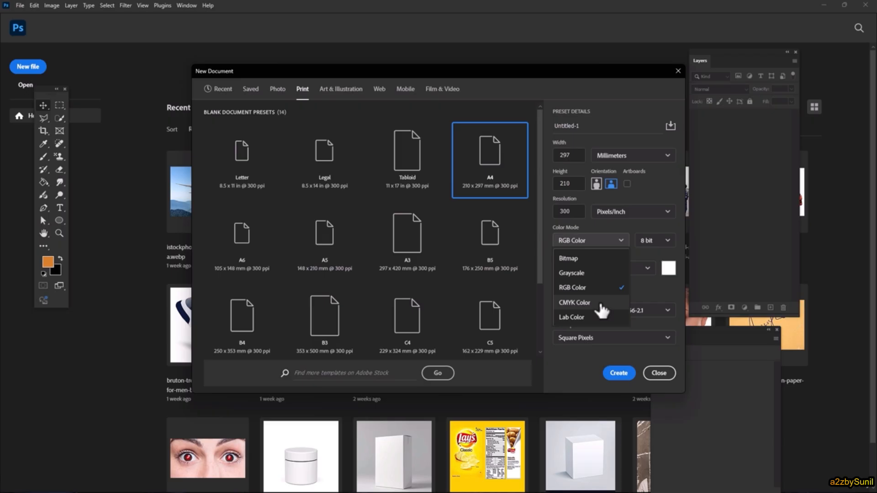
click(649, 288)
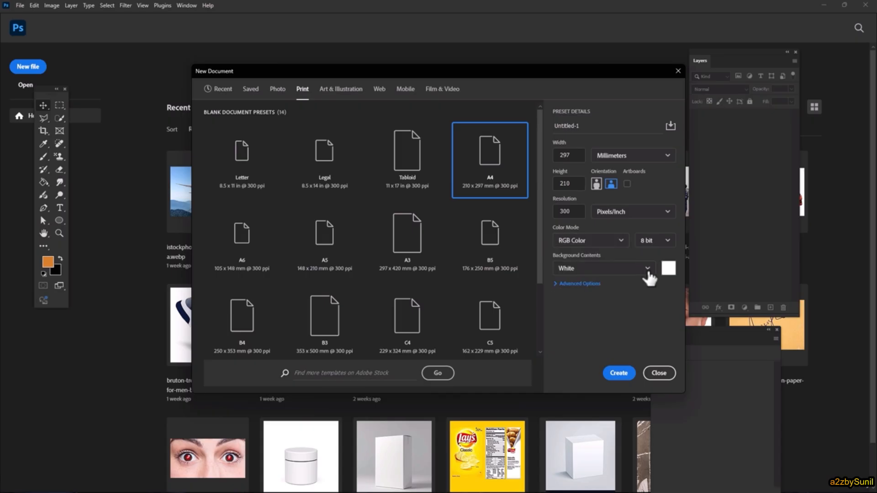
click(661, 243)
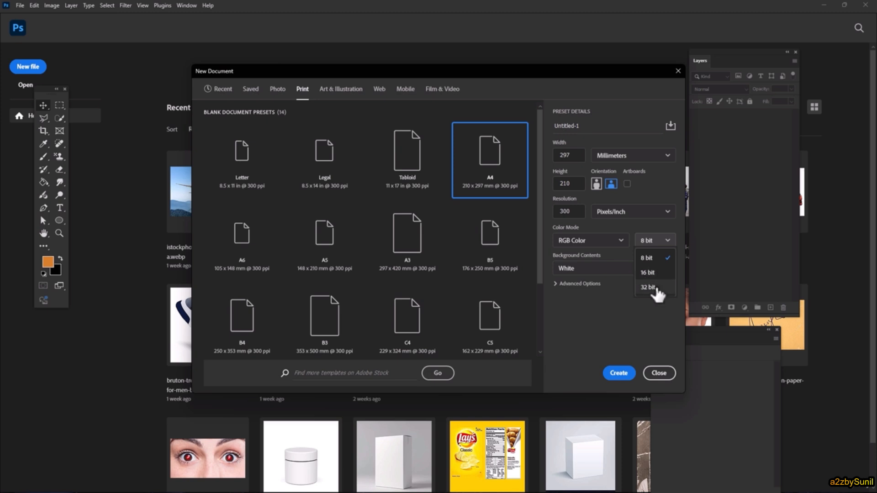
click(626, 284)
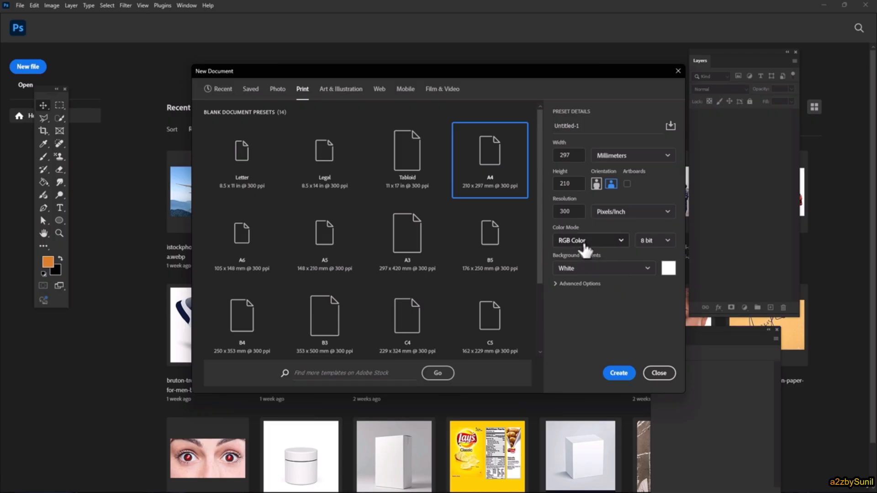
click(619, 373)
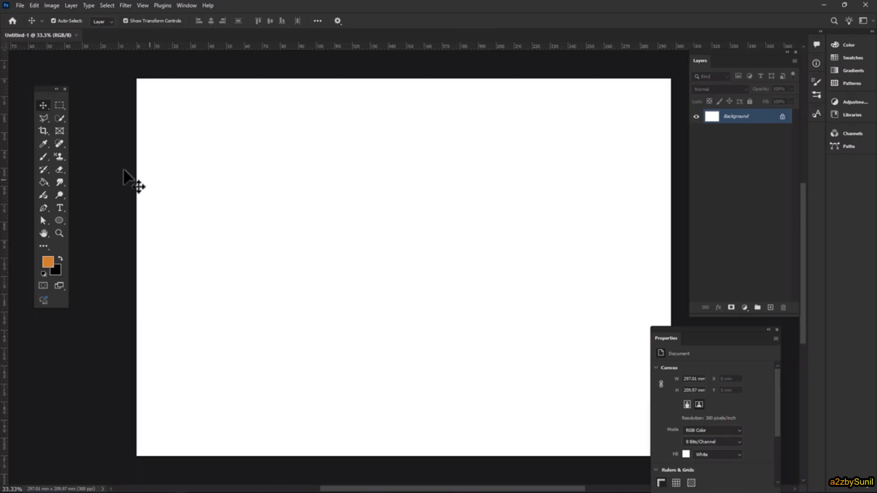
Step: Start a new guide layout with 3 columns and a 10 mm gutter
click(143, 6)
mouse_move(151, 246)
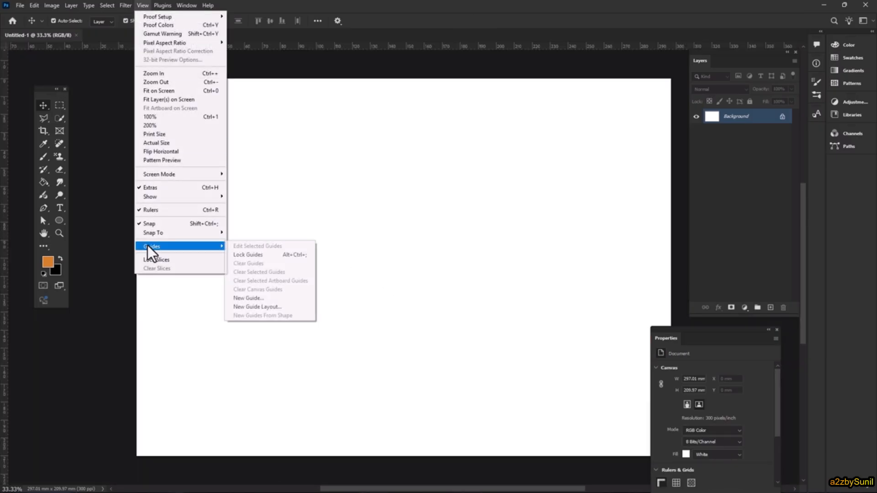
click(270, 307)
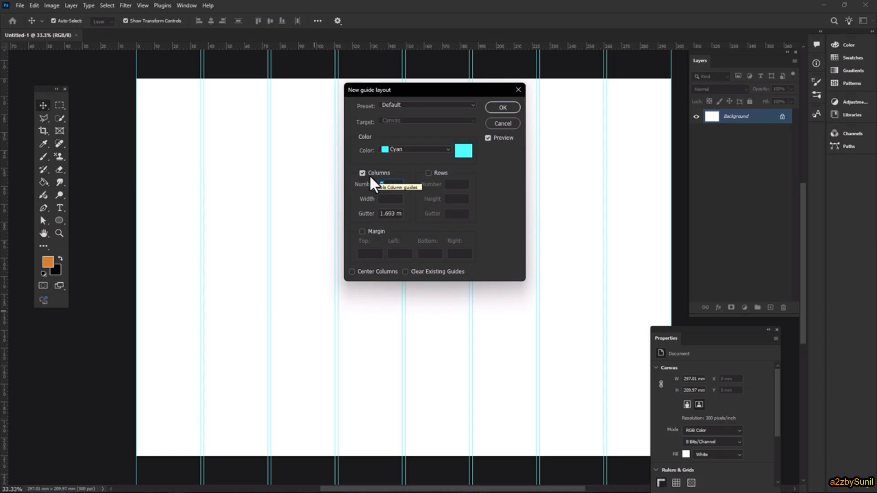
text(3)
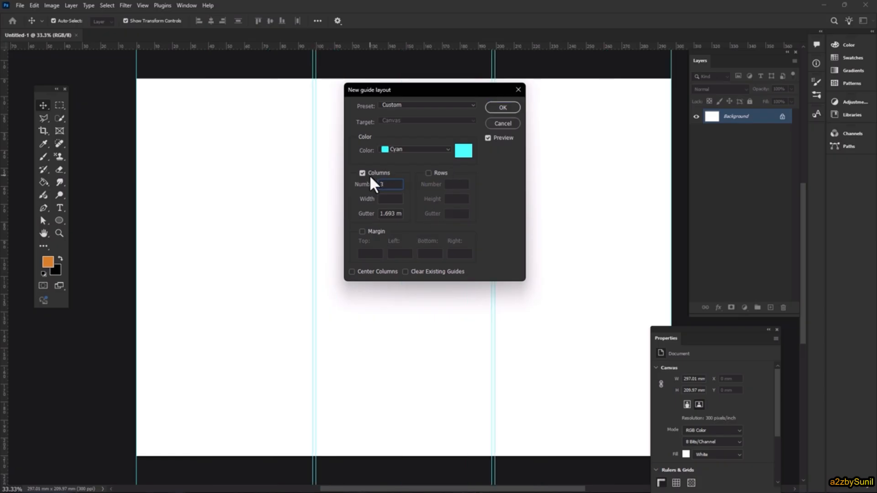
double_click(381, 214)
text(10)
Step: Enable margins in the guide layout and set all four sides to 10 mm
click(376, 232)
double_click(376, 254)
text(0)
key(Tab)
text(10)
key(Tab)
text(10)
key(Tab)
text(10)
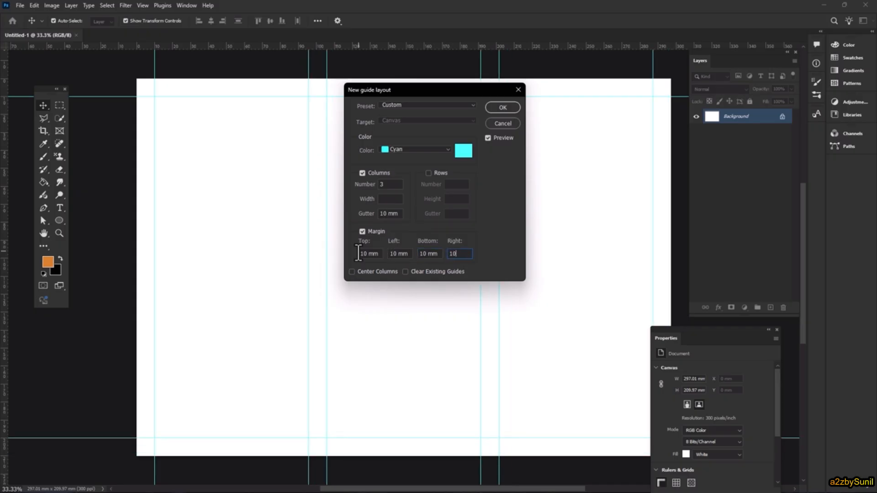
Step: Try different guide colours, settle on blue, and apply the guide layout
click(416, 149)
click(450, 221)
click(416, 150)
click(405, 183)
click(415, 149)
click(413, 201)
click(502, 109)
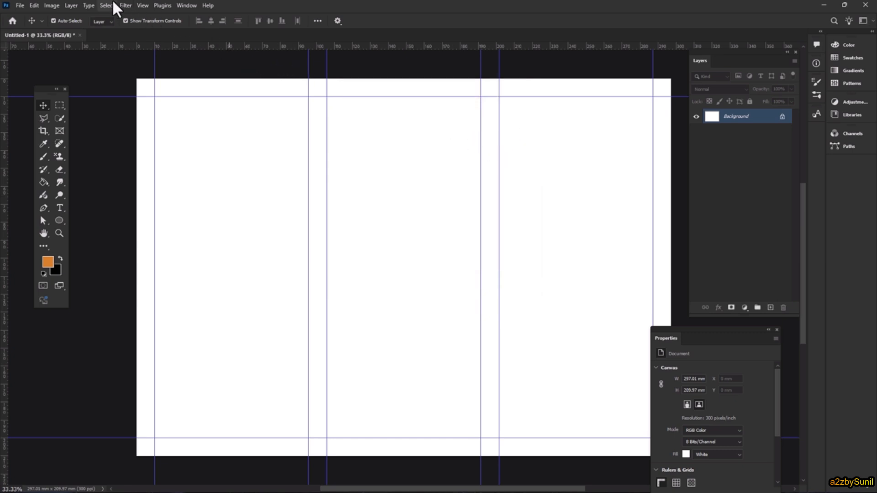
Step: Lock the guides and close the floating Properties panel
click(139, 5)
mouse_move(183, 246)
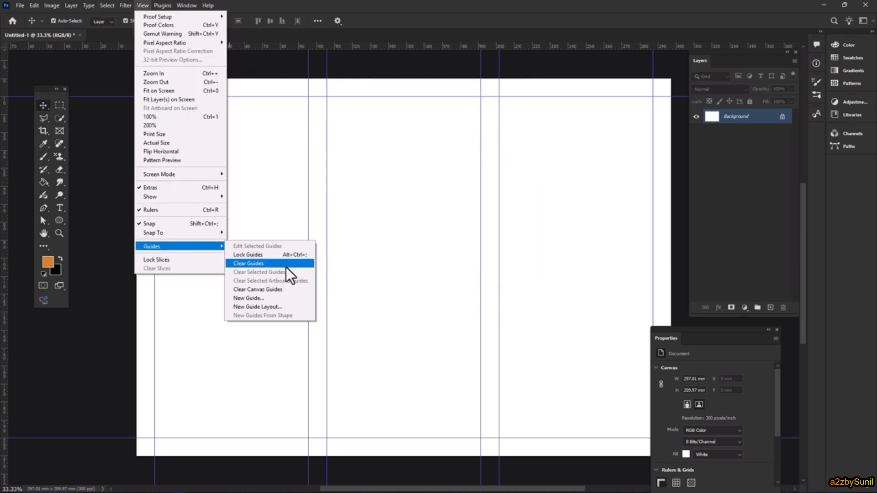
click(248, 255)
drag(385, 216, 355, 218)
drag(737, 331, 779, 286)
click(788, 282)
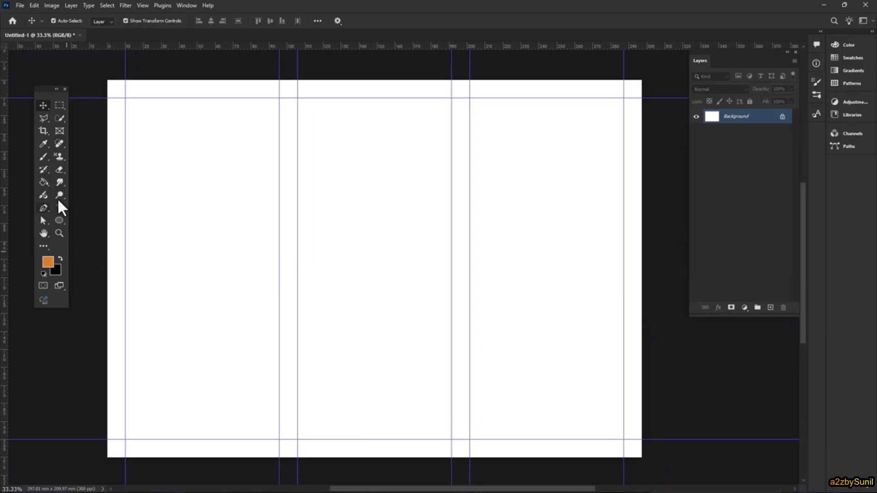
Step: Set the Pen tool to Shape mode with a dark navy fill (000040)
click(59, 221)
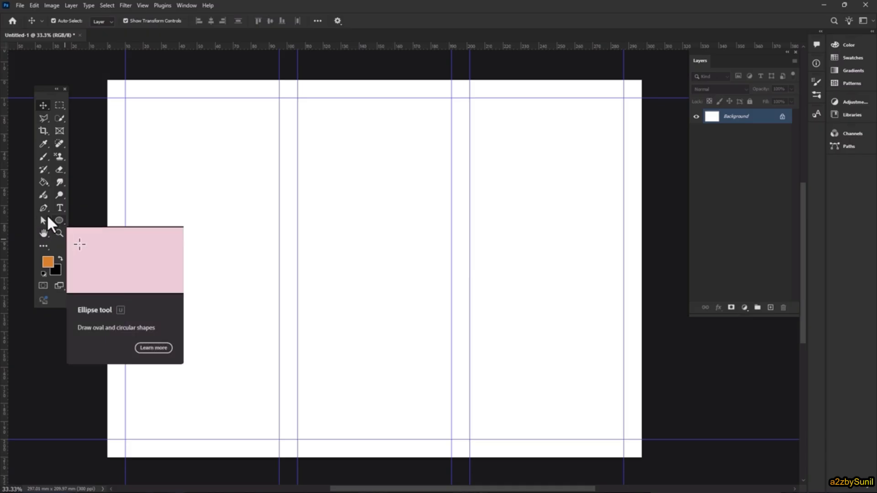
right_click(40, 210)
click(73, 208)
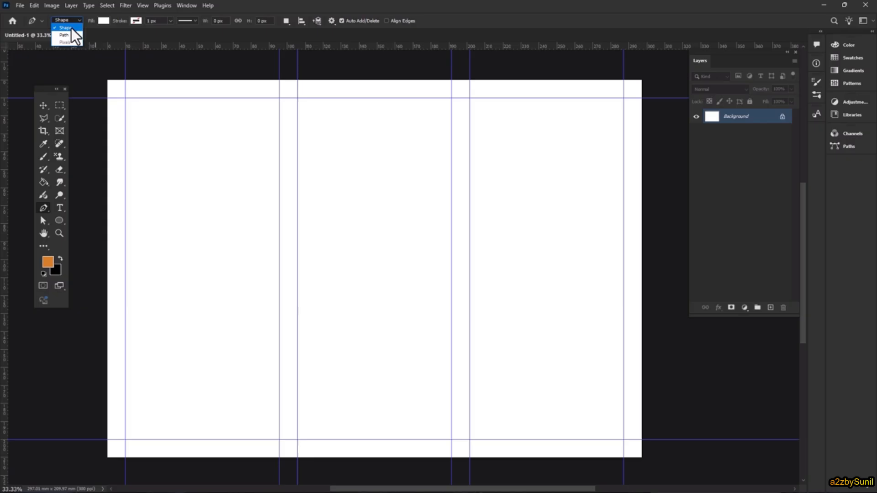
click(72, 28)
click(105, 20)
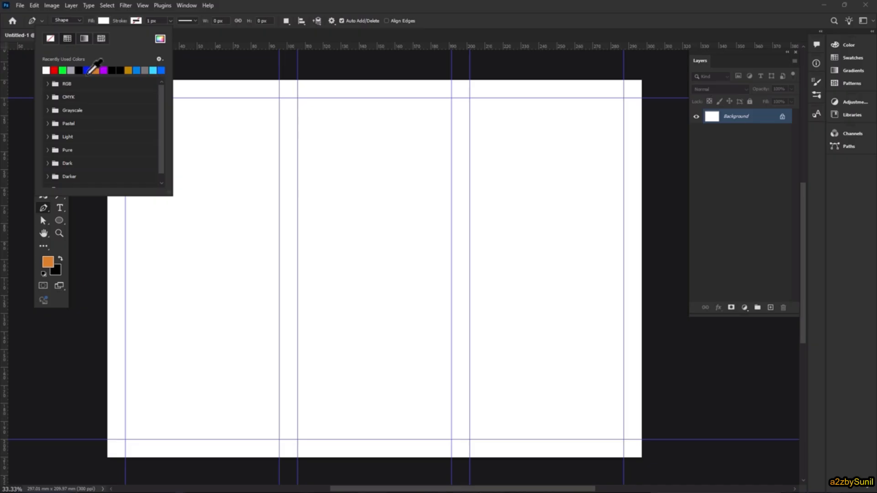
click(157, 40)
drag(557, 185, 604, 226)
click(684, 135)
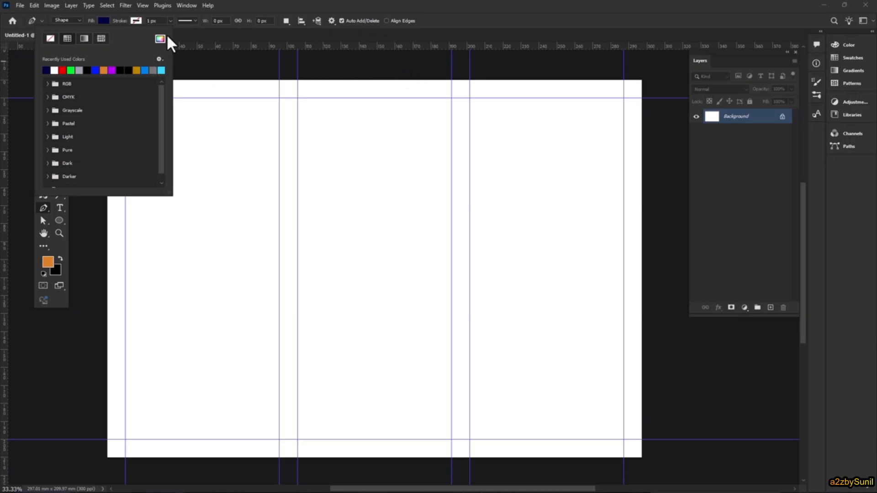
click(321, 4)
Step: Draw a closed navy wave shape about 3547 × 789 px across the page's lower edge, with a concave curved top
click(644, 459)
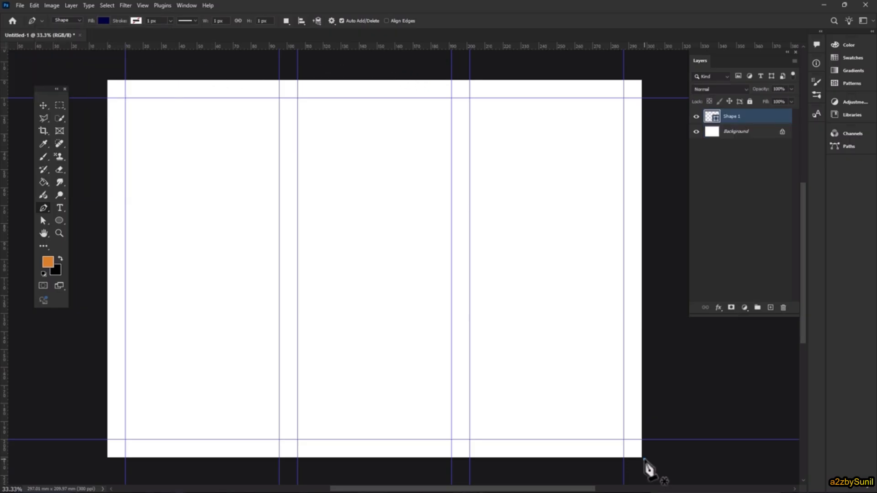
click(644, 398)
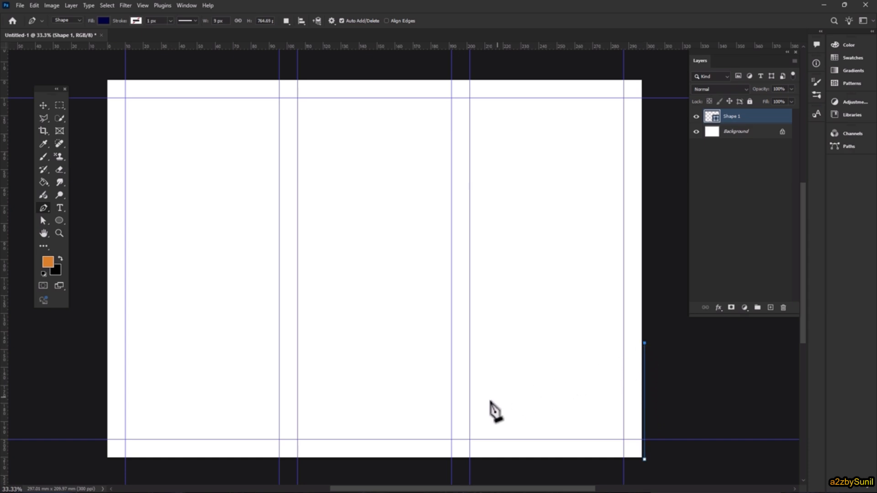
drag(420, 427, 290, 427)
click(105, 380)
click(104, 463)
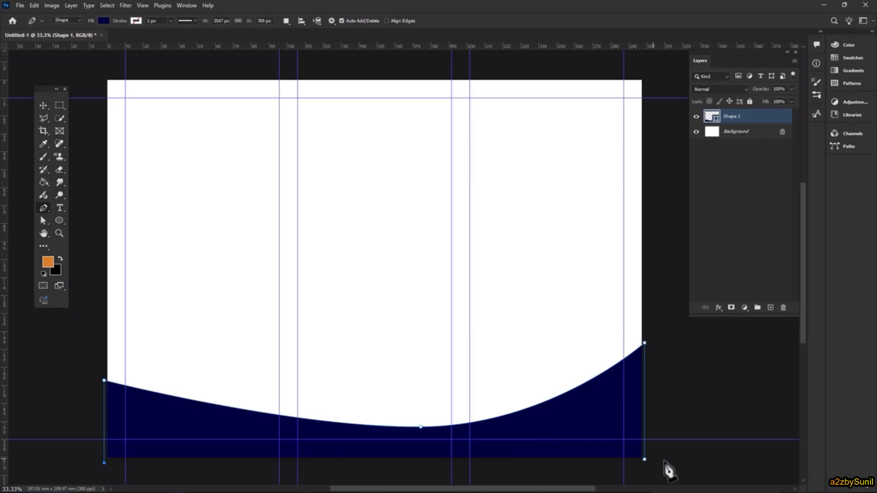
click(644, 459)
Step: Reshape the navy wave's curved top by moving its middle and end anchor points with the Direct Selection Tool
click(43, 220)
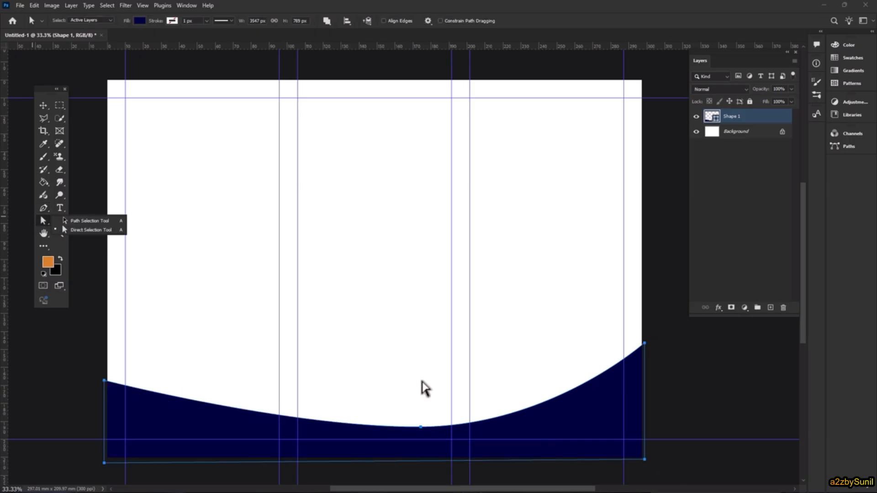
click(421, 427)
drag(420, 427, 418, 406)
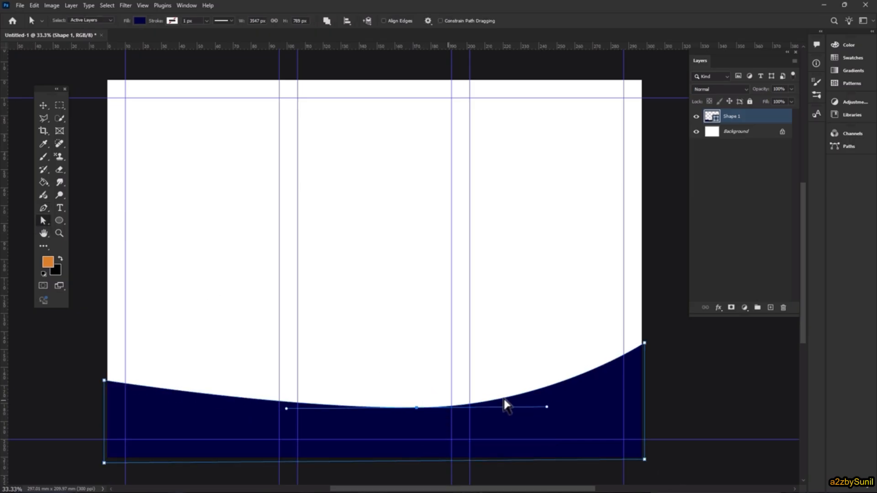
mouse_move(645, 343)
mouse_down()
mouse_move(647, 326)
mouse_move(647, 349)
mouse_move(648, 332)
mouse_up()
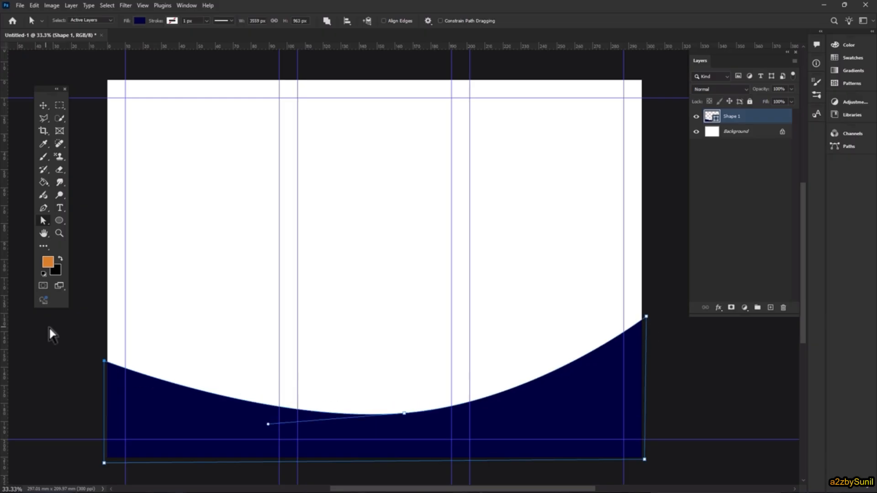
click(154, 311)
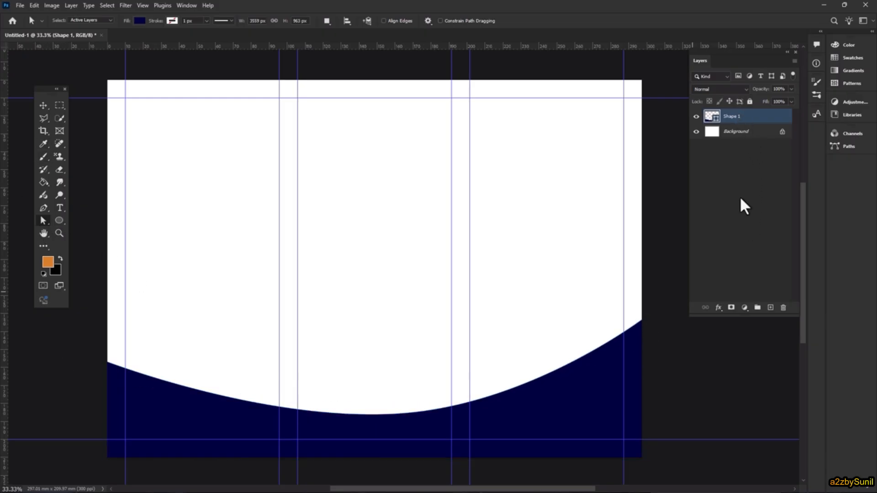
Step: Duplicate the navy wave layer and fill the original layer underneath with orange
click(756, 116)
drag(756, 117, 771, 307)
click(740, 133)
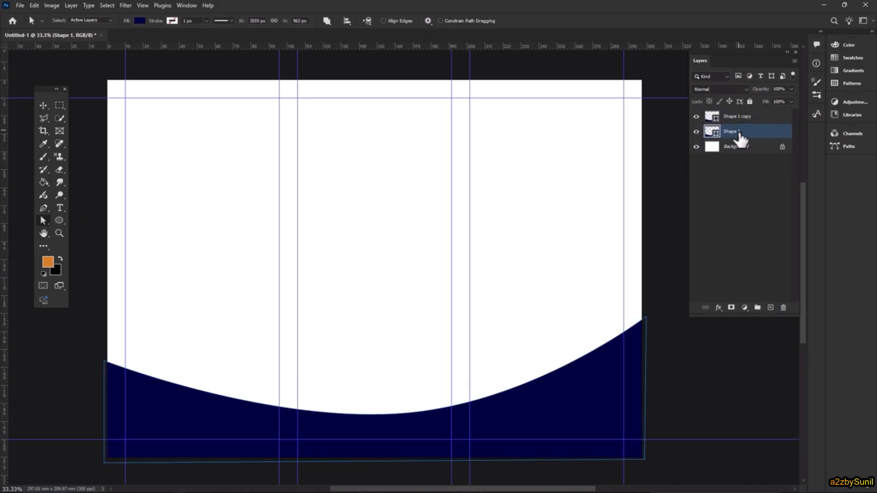
click(140, 21)
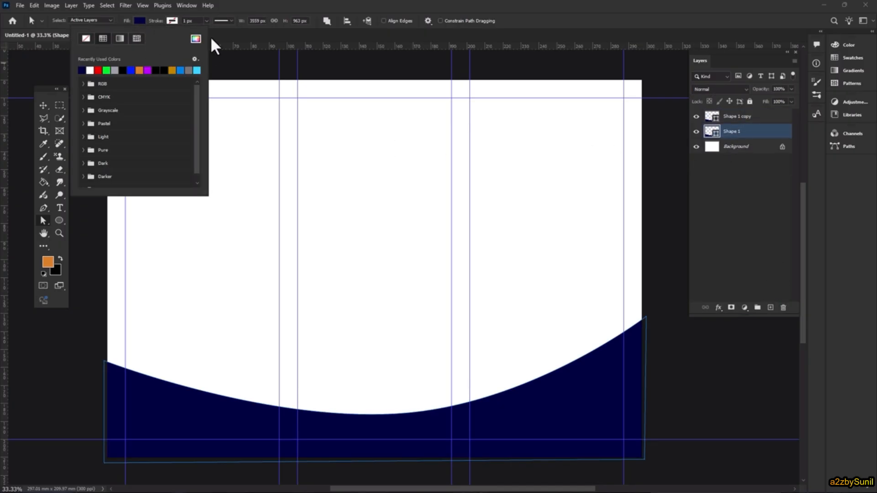
click(196, 39)
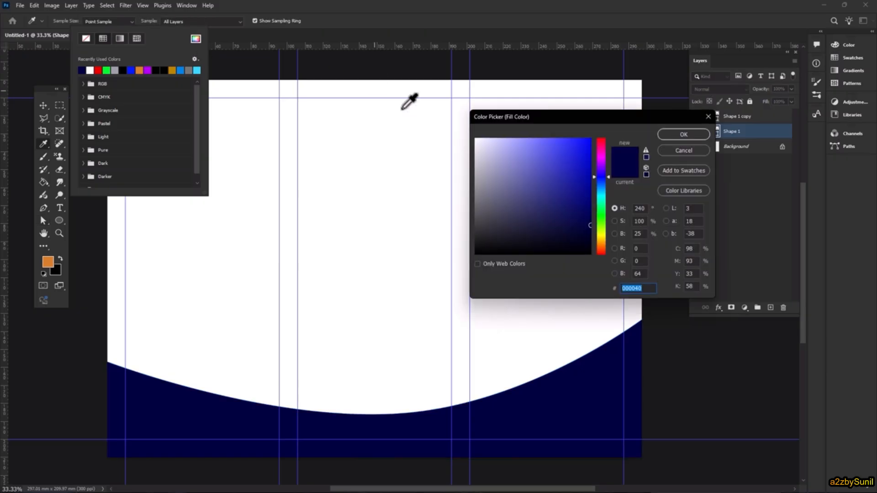
click(599, 239)
drag(600, 240, 608, 243)
click(683, 135)
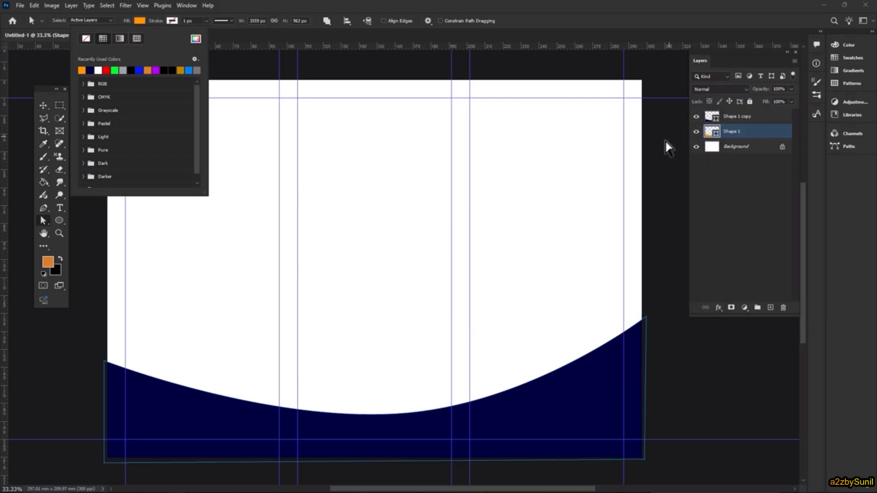
Step: Lower the right corner and middle anchor points of the navy copy to expose a thin orange band above it
click(750, 119)
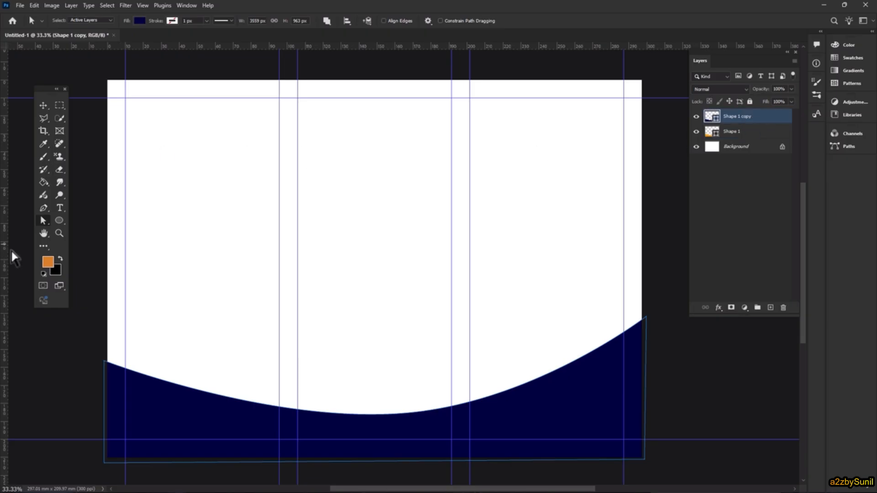
drag(647, 318, 649, 332)
drag(405, 413, 404, 418)
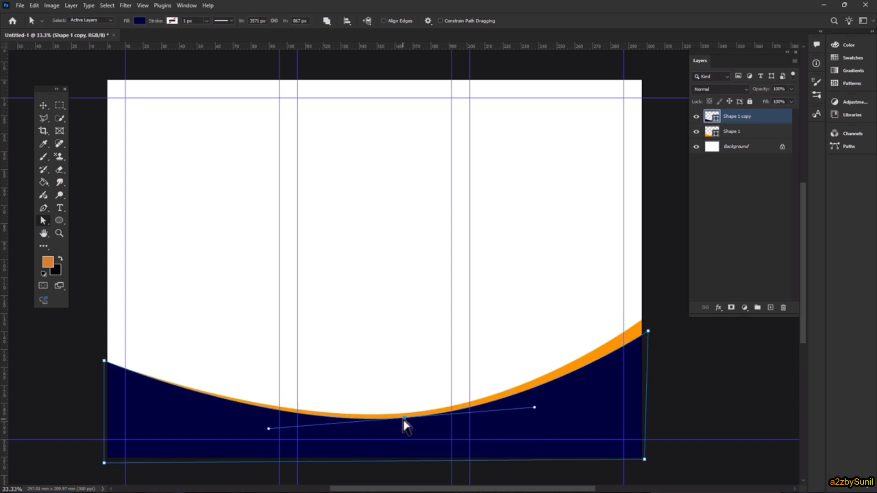
click(716, 254)
Step: Draw a rectangle about 101.6 × 193.29 mm over the right-hand column, from the page's upper edge down to the wave
right_click(59, 221)
click(91, 221)
drag(644, 77, 461, 424)
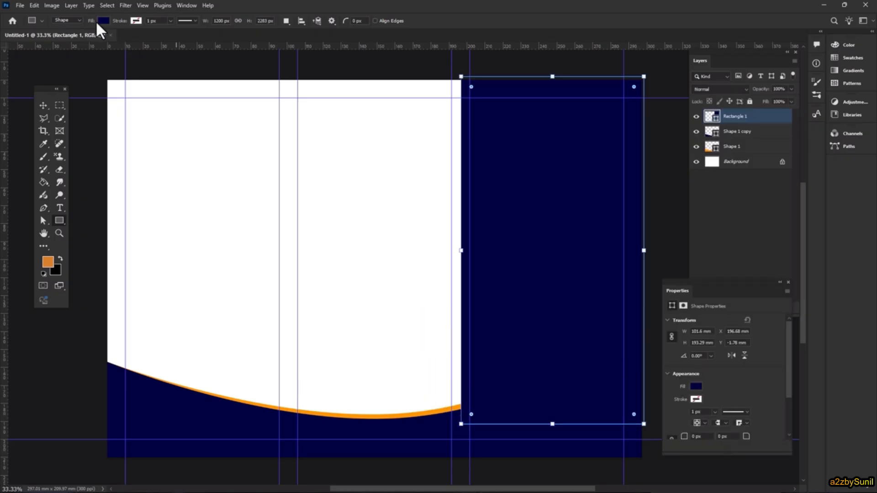
Step: Fill the right-hand rectangle with white
click(102, 21)
click(63, 70)
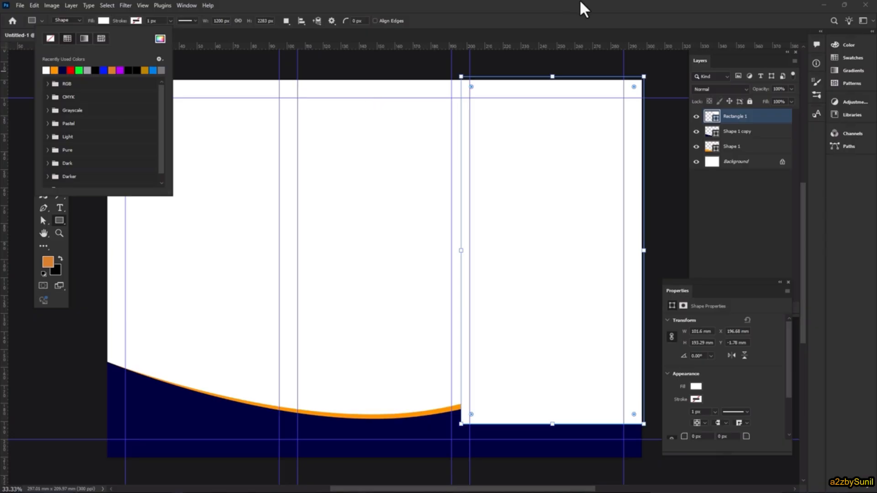
key(Return)
Step: Fill the right-hand rectangle with pale blue (cdf4ff)
click(108, 21)
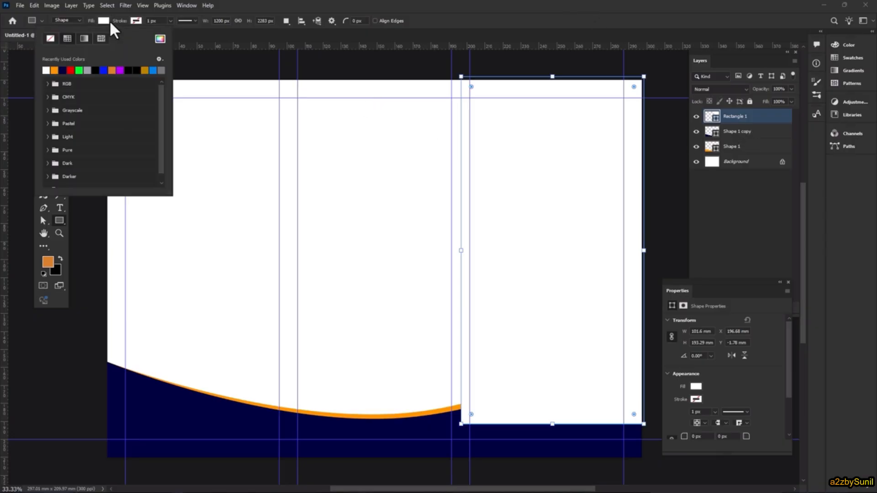
click(160, 39)
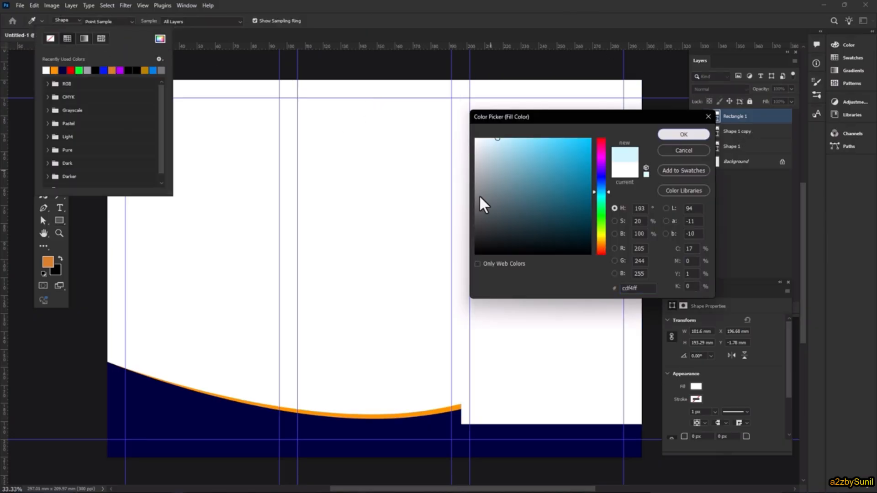
key(Return)
Step: Duplicate the pale blue rectangle onto the left-hand column with the Move tool and deselect it
click(43, 105)
drag(578, 219, 226, 204)
click(373, 169)
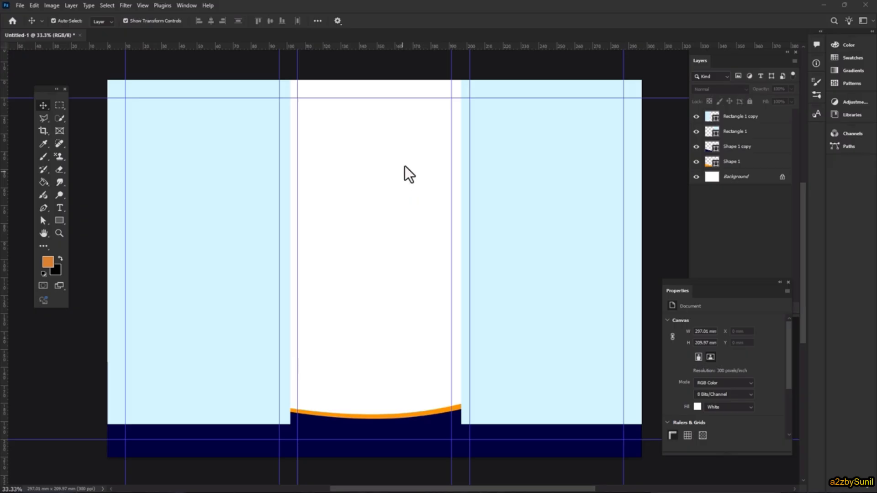
Step: Browse to the All Records (D:) drive and open the photo of the surprised woman on a yellow background
key(ctrl+o)
click(15, 279)
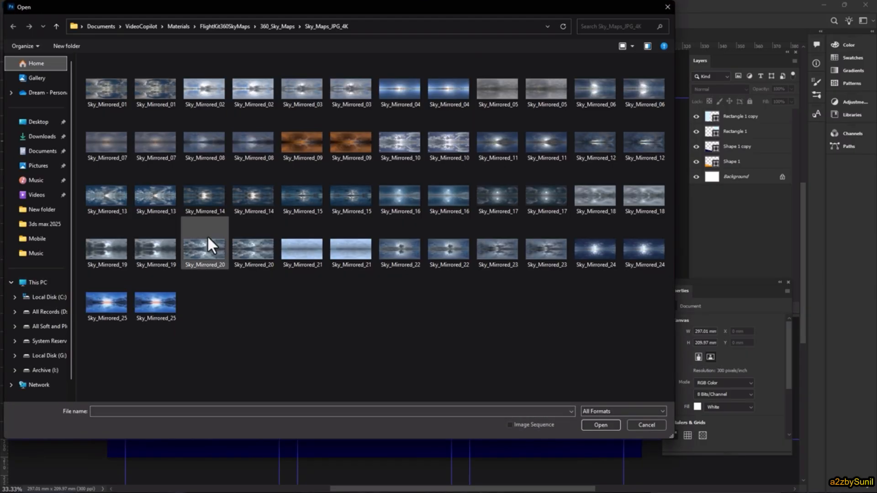
double_click(259, 76)
double_click(521, 115)
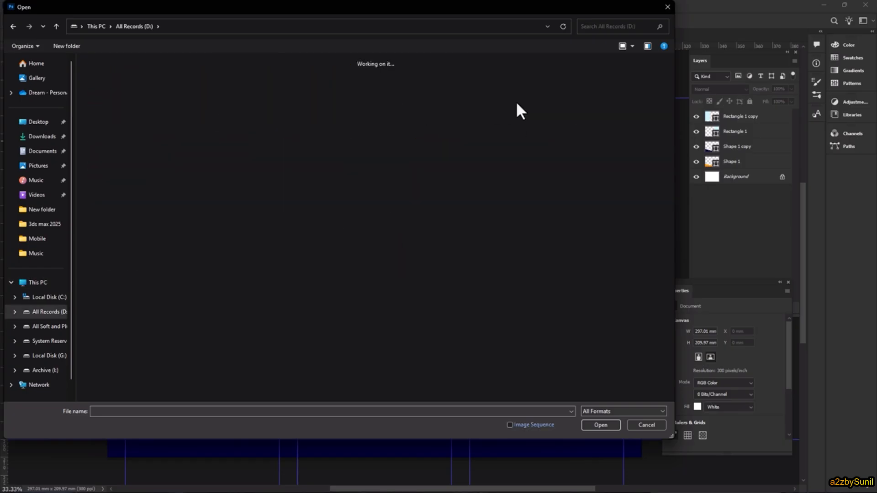
double_click(246, 80)
double_click(198, 232)
Step: Copy the full-height portion of the photo around the woman and paste it into the Untitled-1 brochure document
drag(379, 181, 480, 361)
key(ctrl+c)
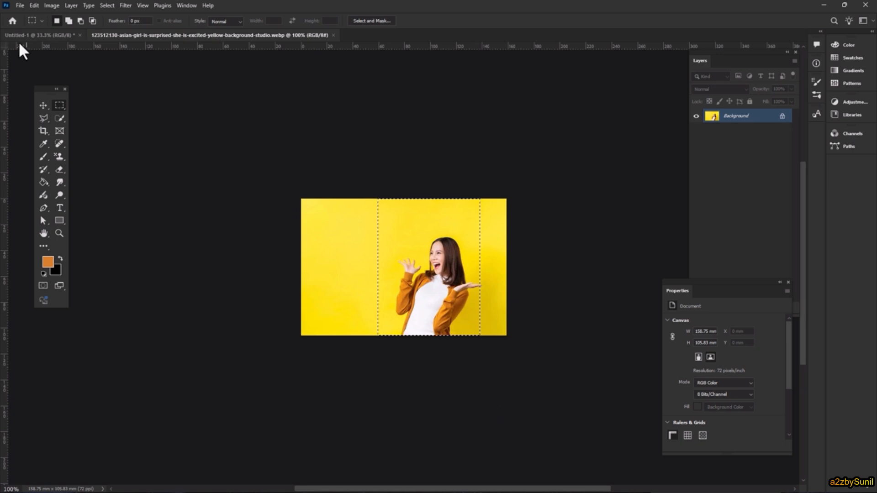
click(26, 35)
key(ctrl+v)
Step: Enlarge the pasted photo to about 150 × 201 mm over the centre column and place its layer directly above the Background
key(v)
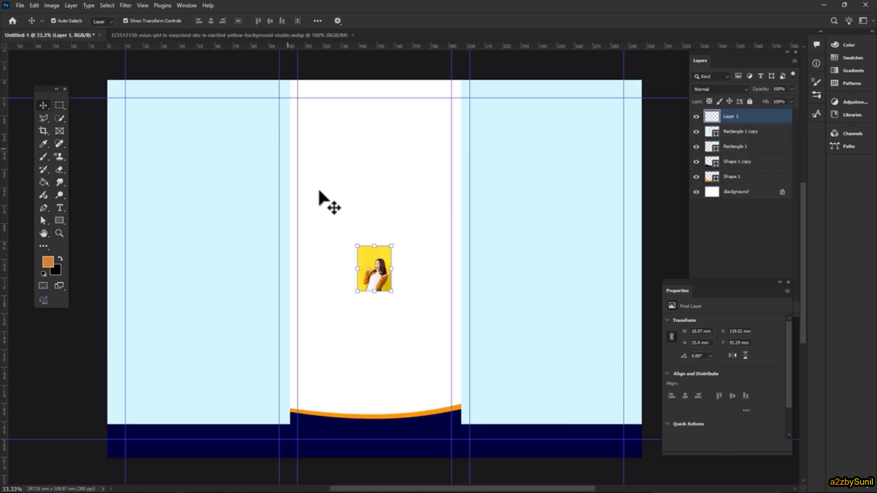
drag(392, 292, 477, 461)
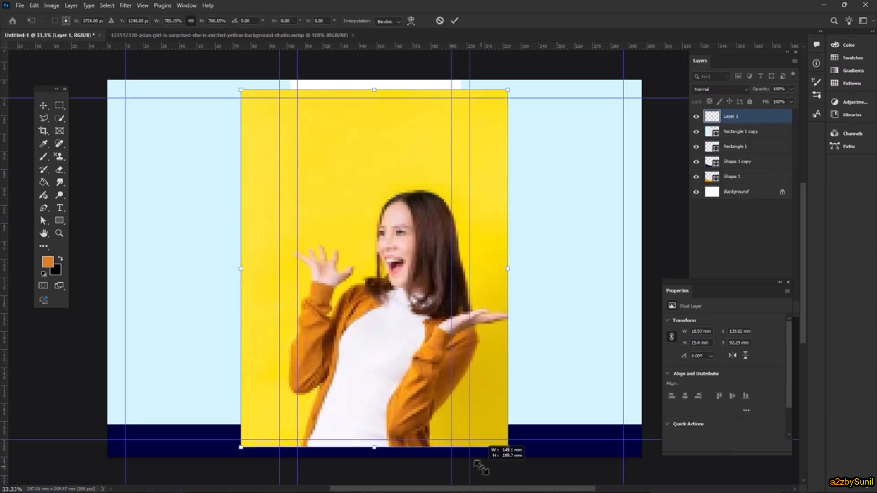
drag(385, 385, 370, 365)
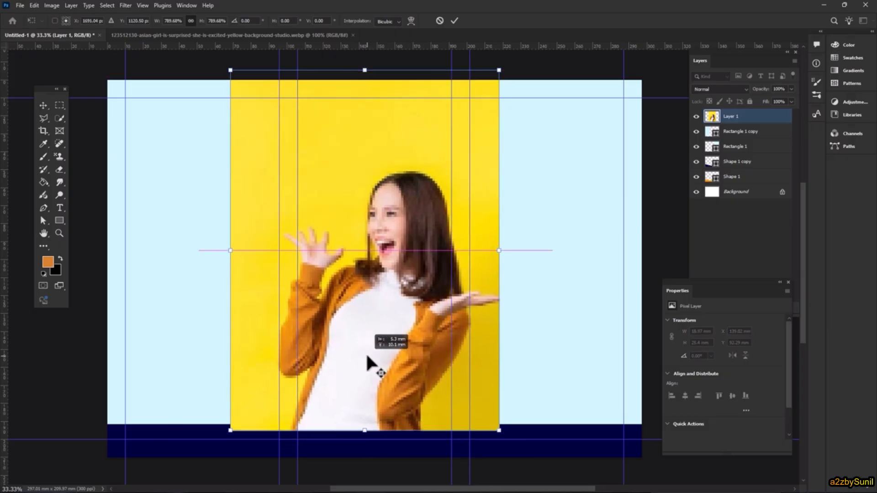
click(455, 20)
drag(759, 118, 746, 182)
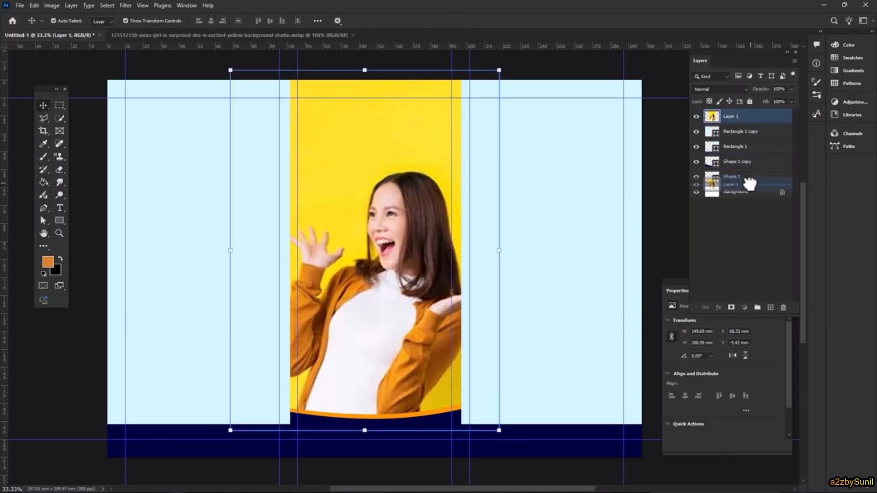
Step: Change the right-hand pale blue rectangle's fill to a linear gradient
click(178, 235)
click(488, 219)
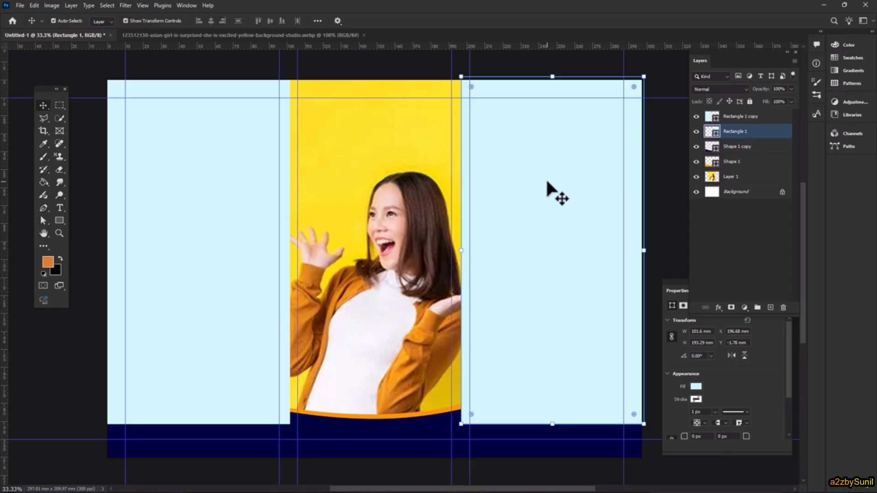
click(45, 206)
click(63, 208)
click(104, 21)
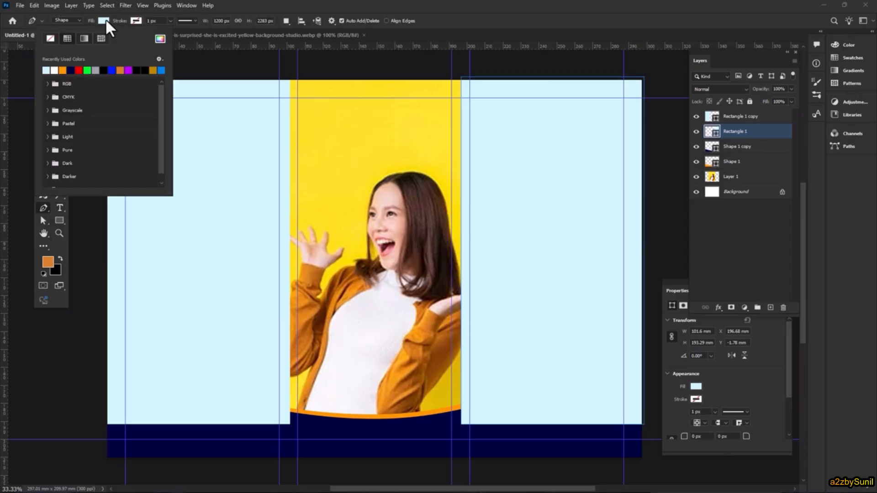
click(84, 38)
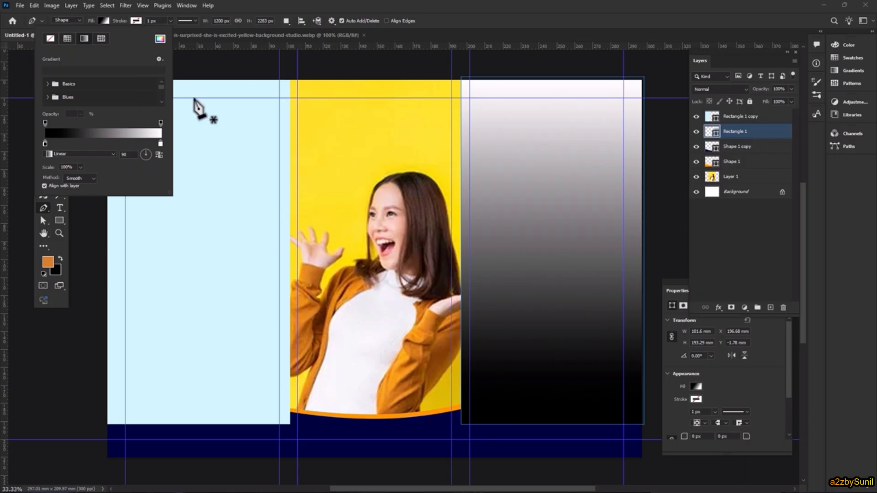
Step: Color the gradient stops orange, sampled from the curved stripe, and yellow (ffe12a), and flip the gradient so yellow is at the top
double_click(160, 144)
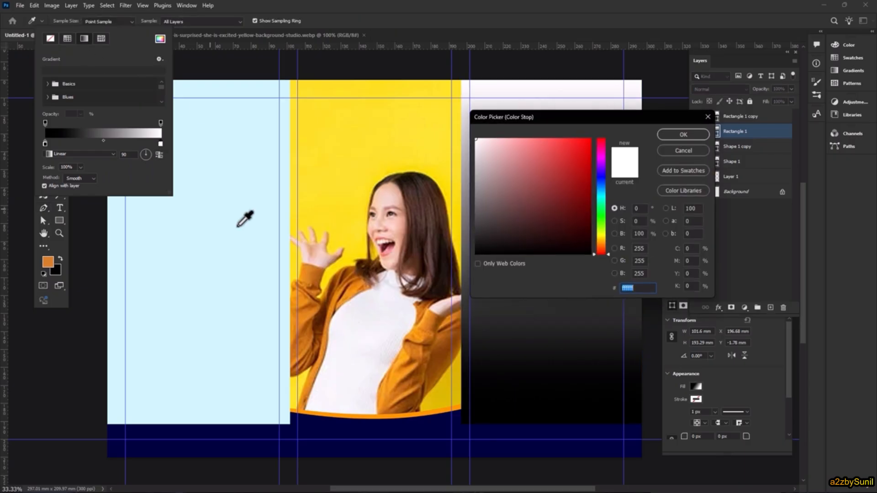
click(345, 411)
click(679, 135)
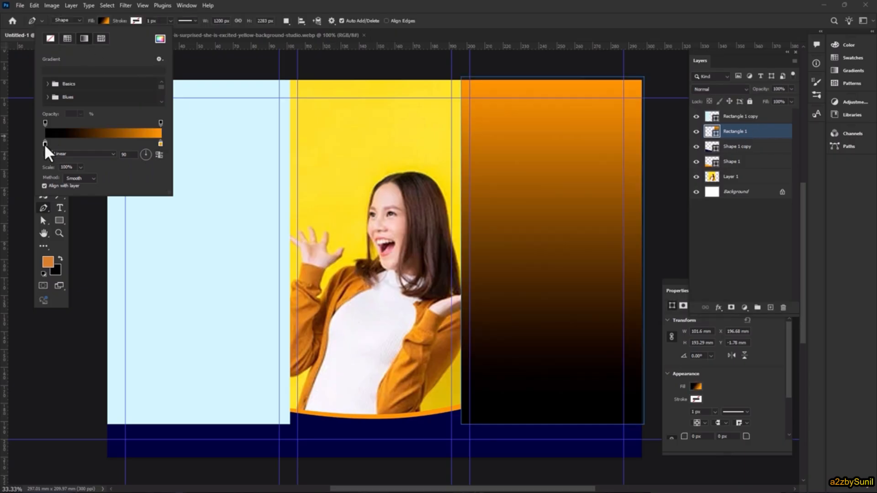
double_click(44, 143)
click(363, 147)
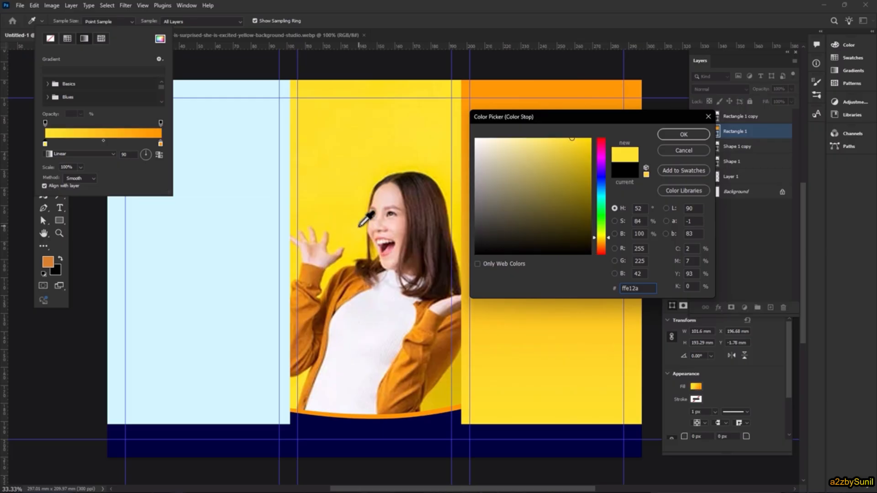
click(684, 134)
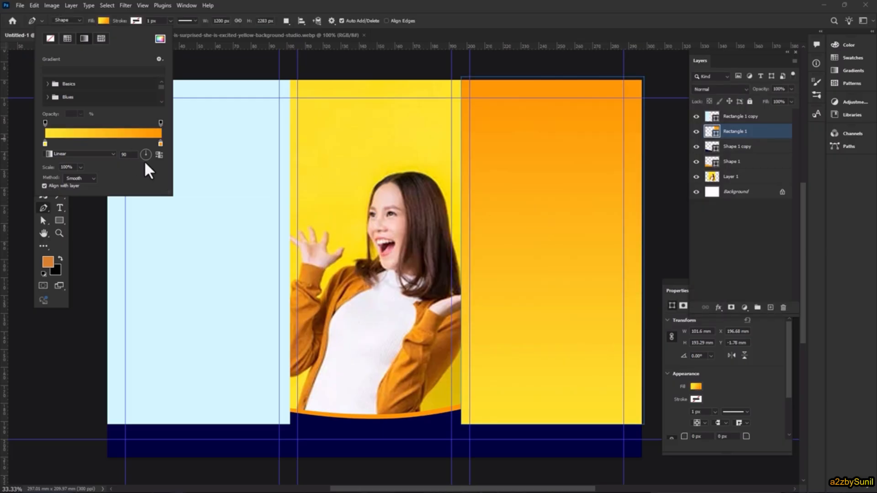
click(145, 164)
key(v)
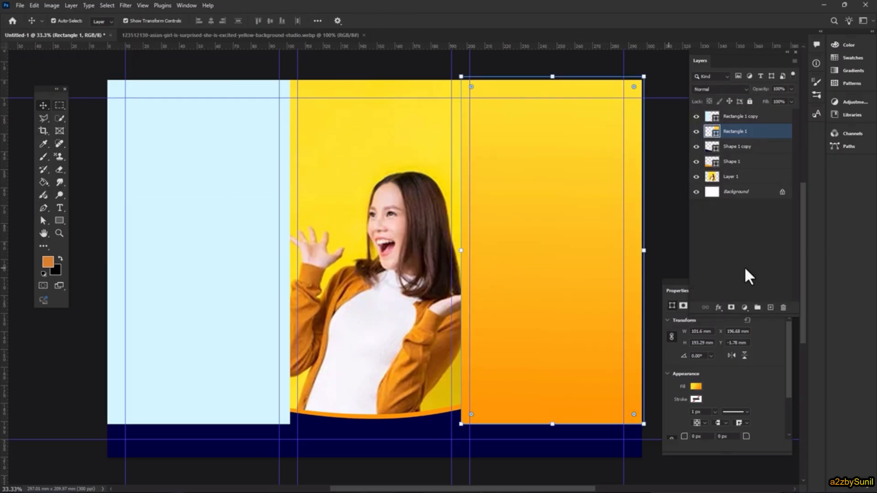
Step: Move both rectangle layers below the navy and orange curved shape layers, keeping them above the photo
click(748, 118)
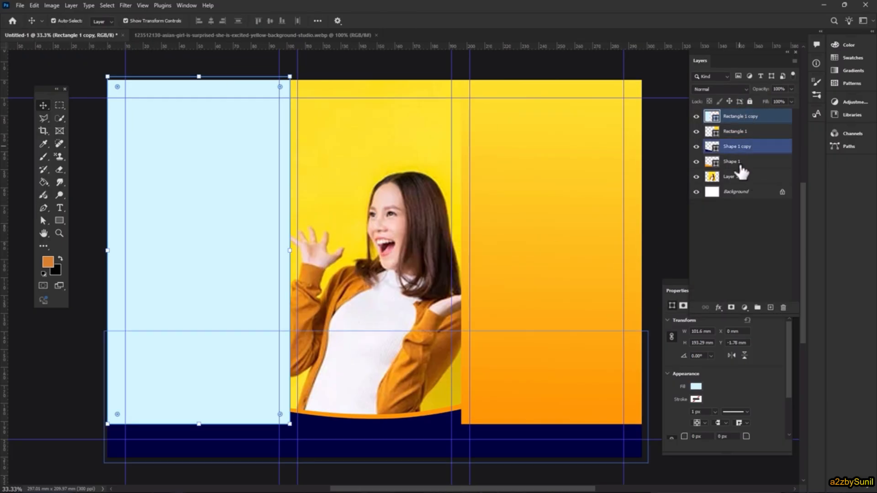
shift+click(749, 132)
click(728, 118)
drag(723, 120, 731, 176)
drag(737, 116, 758, 180)
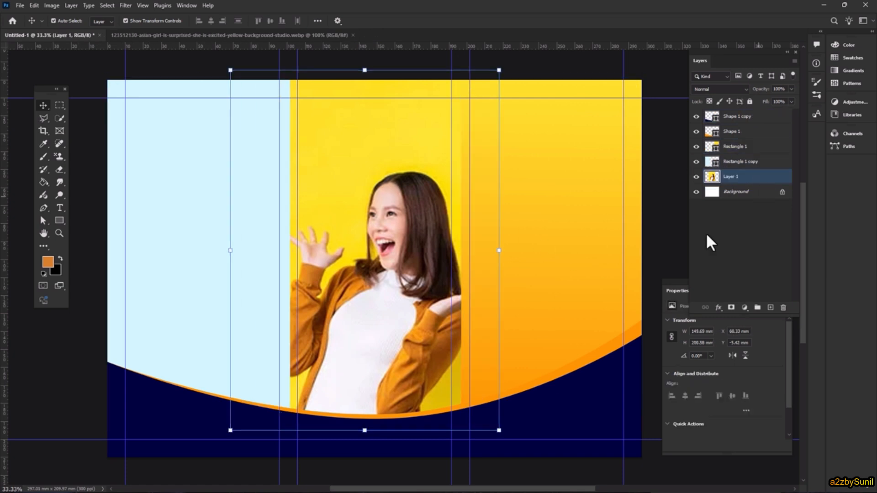
Step: Draw a closed curved shape about 3013 × 503 px along the page's top edge with the Pen tool
click(43, 209)
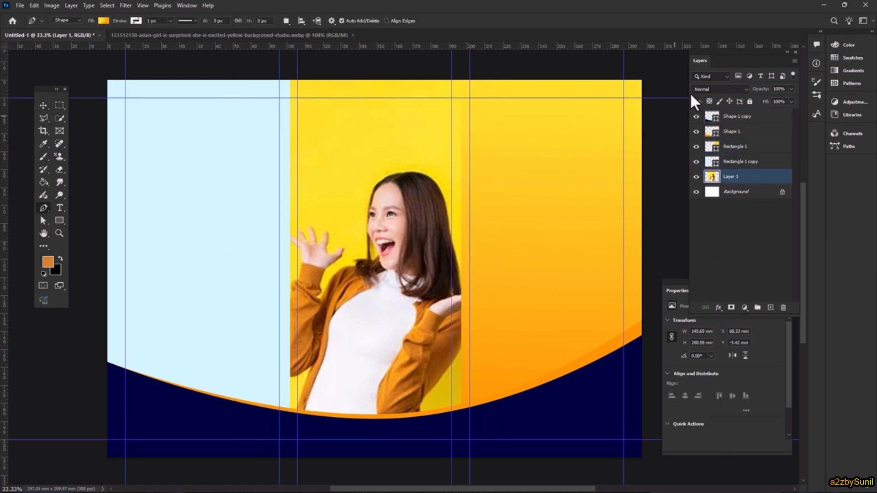
click(645, 74)
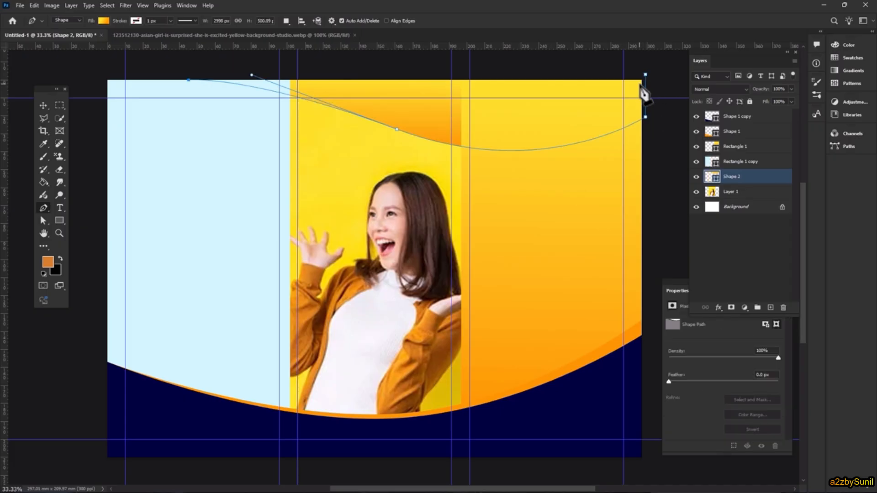
click(646, 74)
click(646, 74)
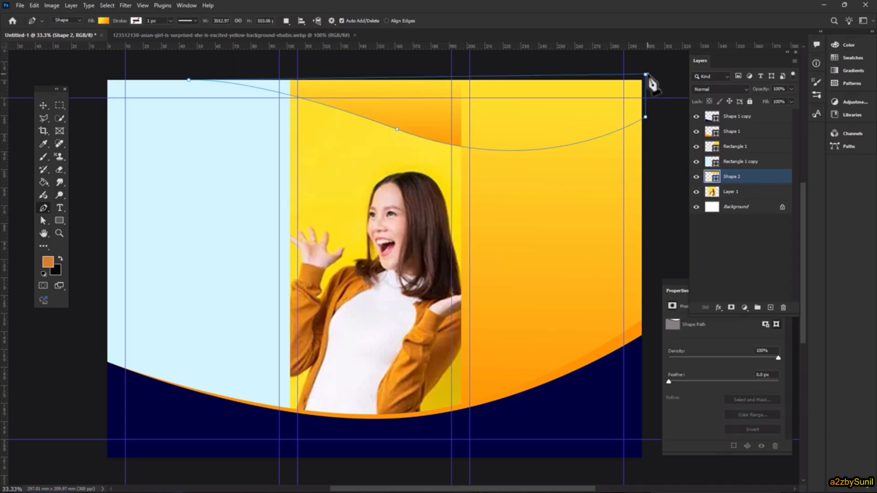
Step: Give the new curved shape a solid navy fill and move its layer to the top of the stack
click(107, 21)
click(67, 39)
click(153, 70)
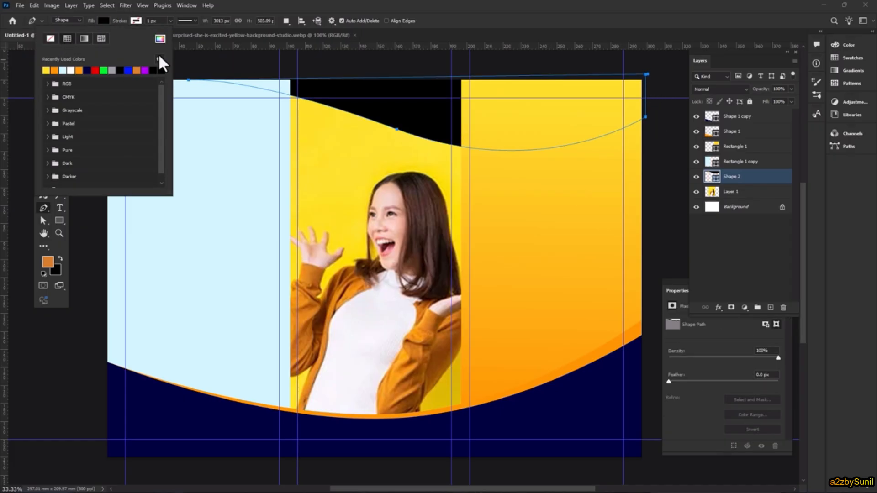
drag(733, 177, 736, 116)
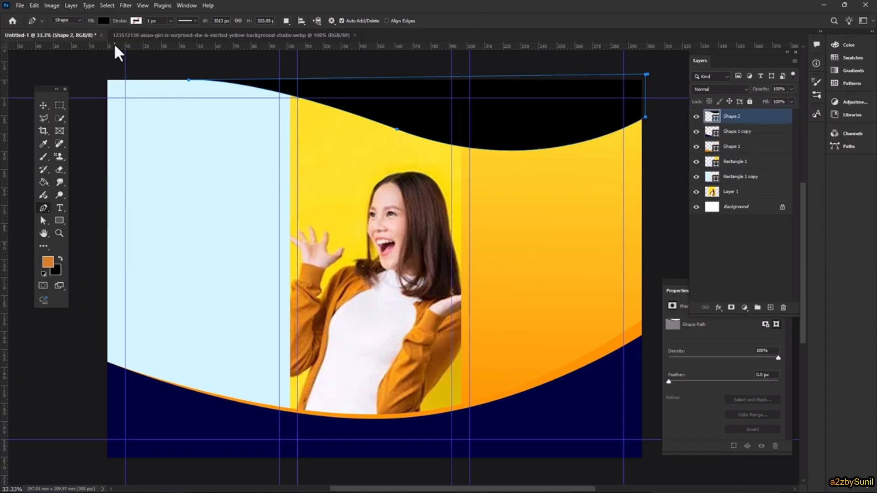
click(103, 21)
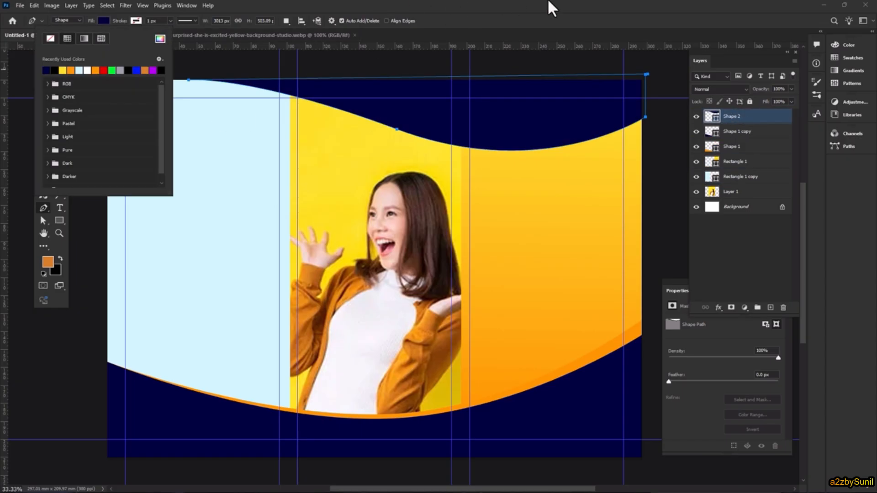
Step: Move the top curve's leftmost anchor point to the page's upper-left corner and deselect the shape
key(a)
click(188, 80)
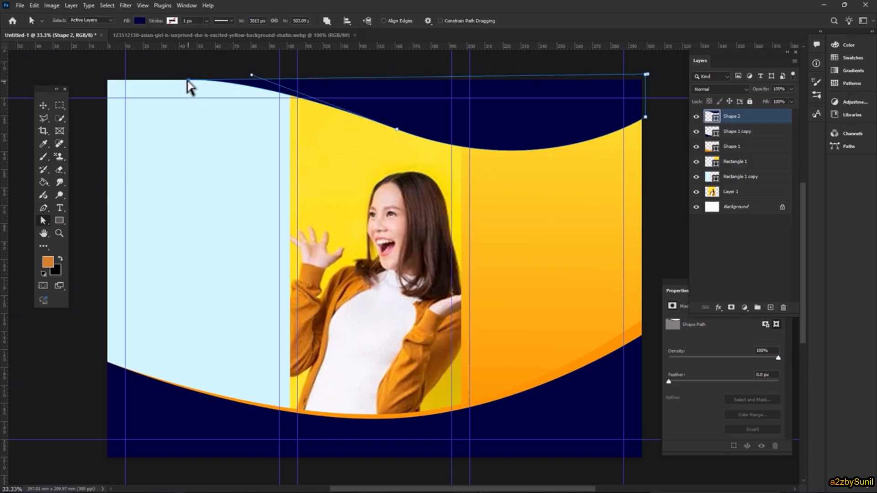
drag(189, 81, 107, 81)
click(724, 288)
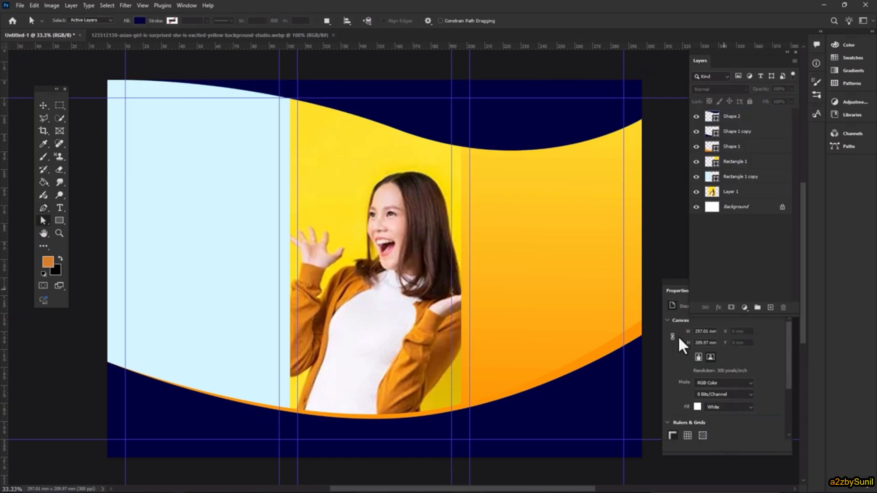
click(736, 146)
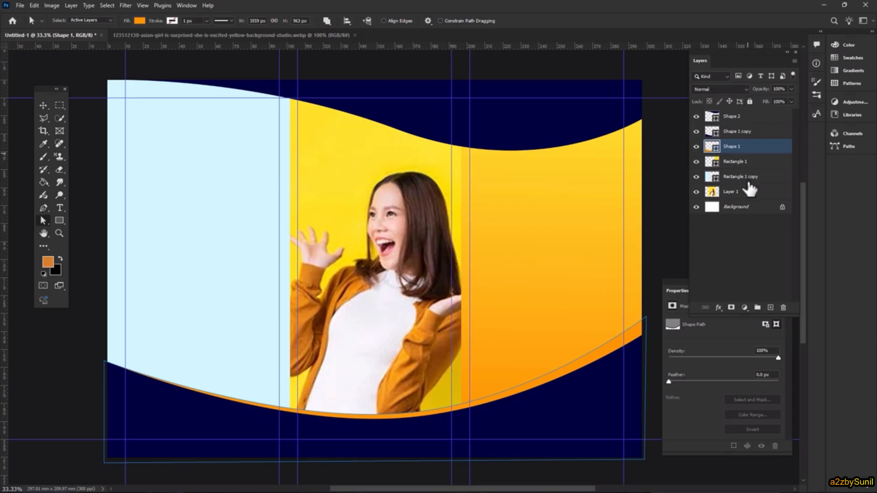
click(740, 162)
mouse_move(779, 99)
mouse_down()
mouse_move(771, 97)
mouse_move(787, 99)
mouse_up()
click(736, 265)
Step: Draw an open curve with the Pen tool from the page's right edge through the bottom navy area to beyond the left edge
click(43, 208)
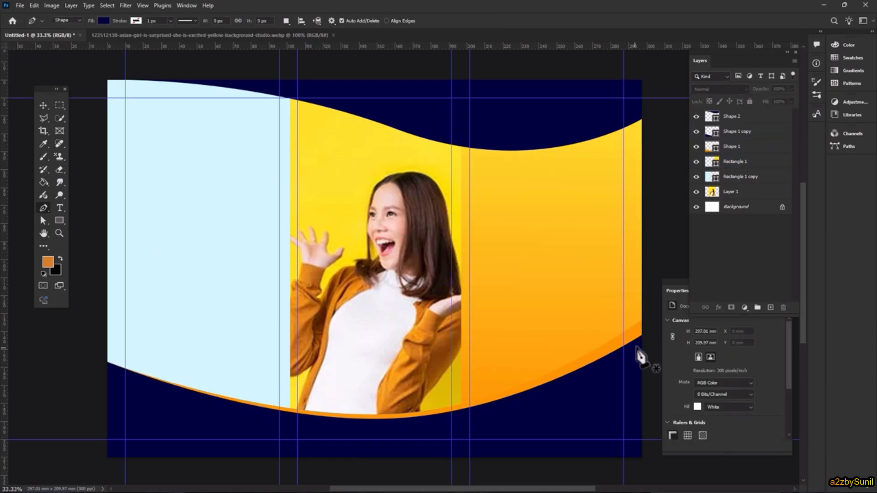
click(644, 323)
drag(470, 405, 339, 450)
click(77, 397)
Step: Remove the new curve's fill, give it an orange stroke and deselect it
click(43, 220)
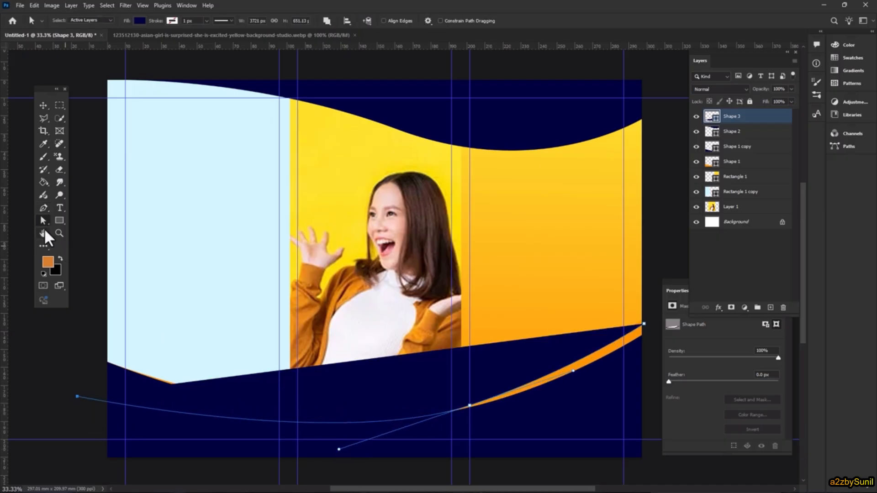
click(44, 209)
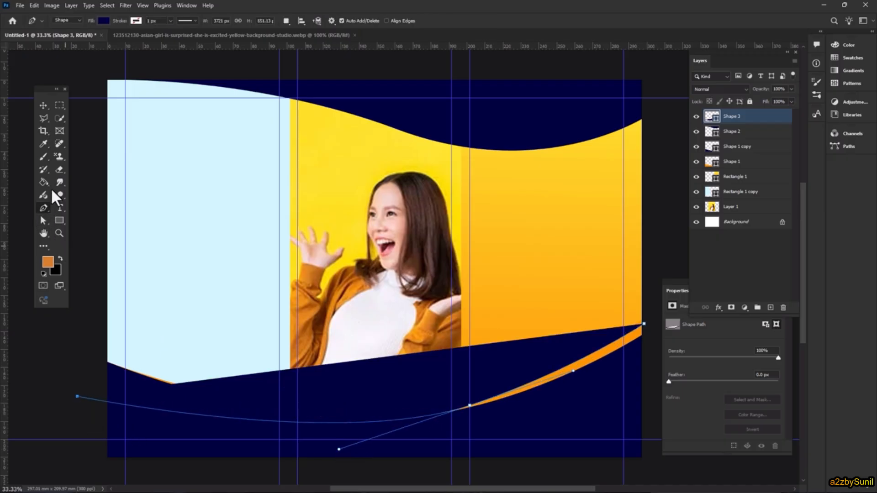
click(103, 21)
click(52, 40)
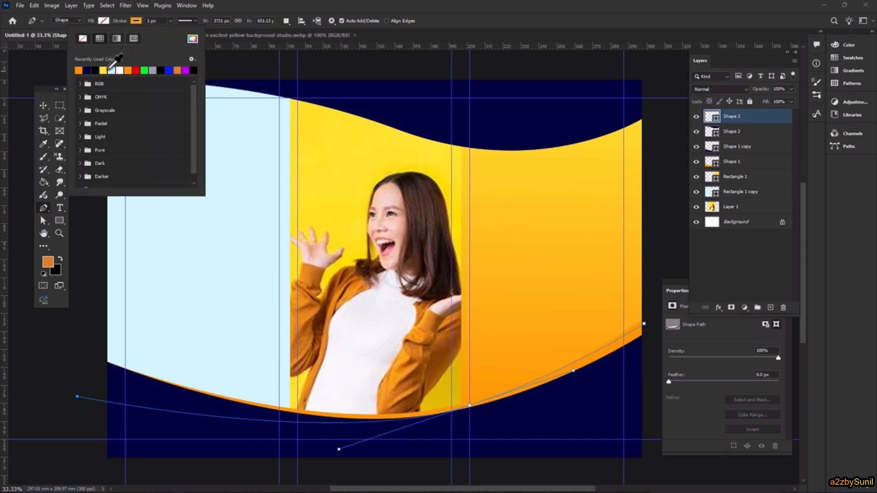
click(754, 283)
click(754, 283)
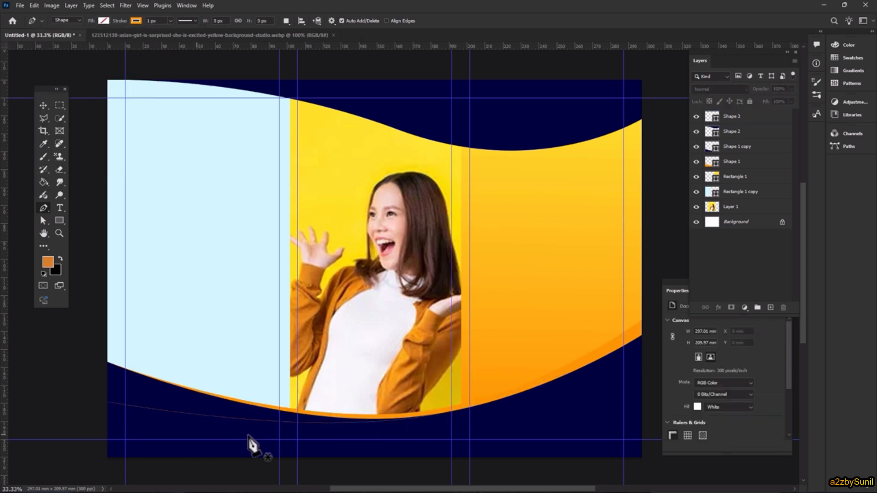
Step: Draw a circle about 44.7 mm in diameter over the lower curve in the left-hand column with the Ellipse tool
right_click(59, 224)
click(87, 231)
drag(180, 386, 225, 440)
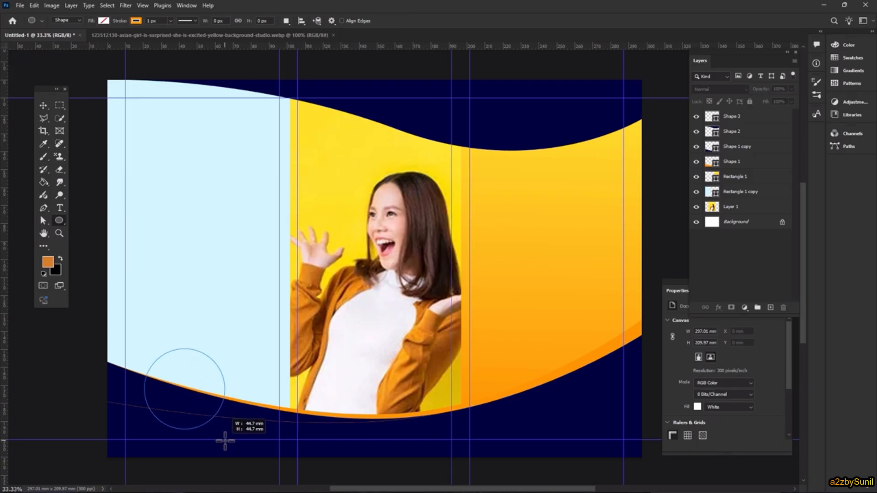
click(43, 105)
Step: Fill the circle with green, widen its orange stroke to about 18.3 px and move it to about X 23.6 mm, Y 139.6 mm
click(43, 208)
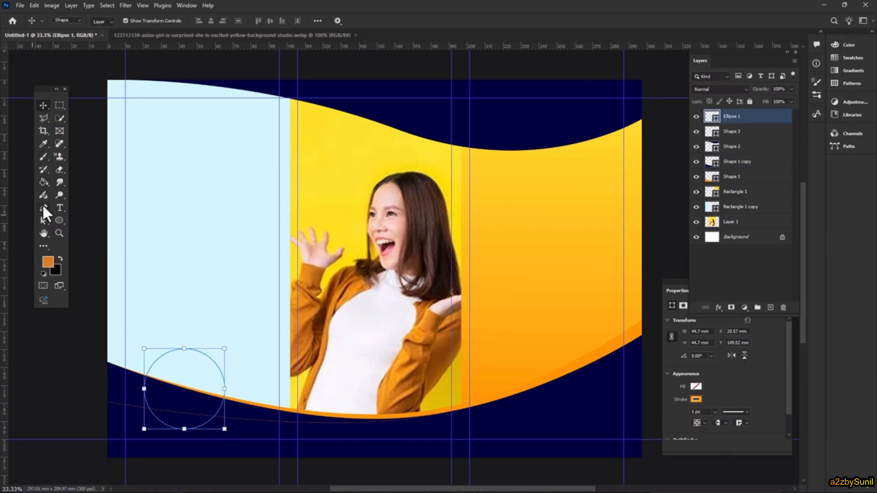
click(104, 21)
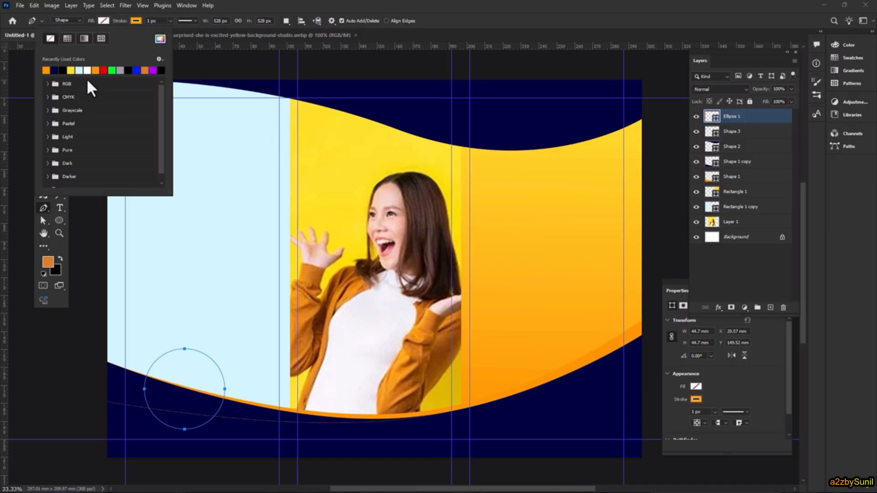
click(112, 70)
click(171, 21)
drag(171, 32, 173, 32)
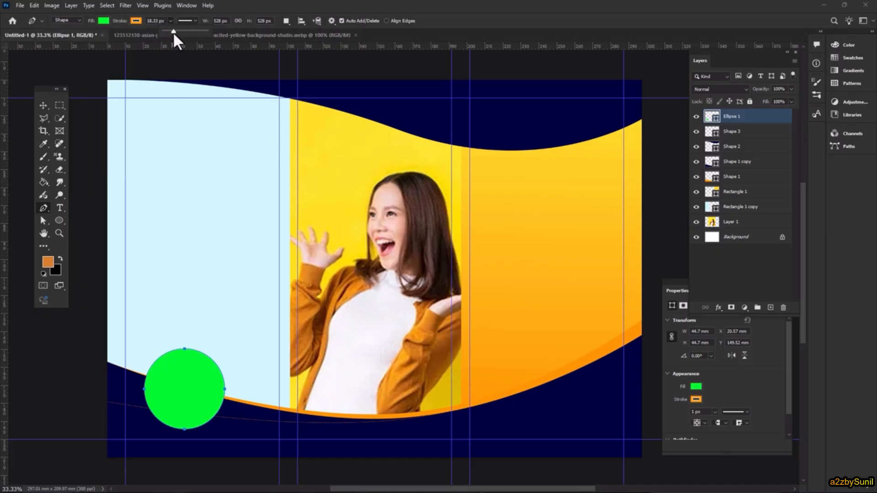
click(43, 106)
drag(190, 402, 197, 389)
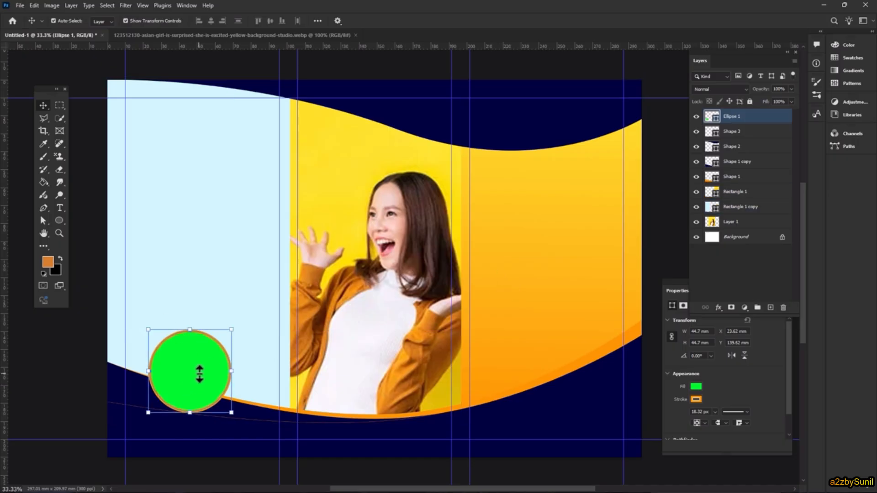
Step: Open the portrait photo of the man in a black T-shirt from the Pics folder
key(ctrl+o)
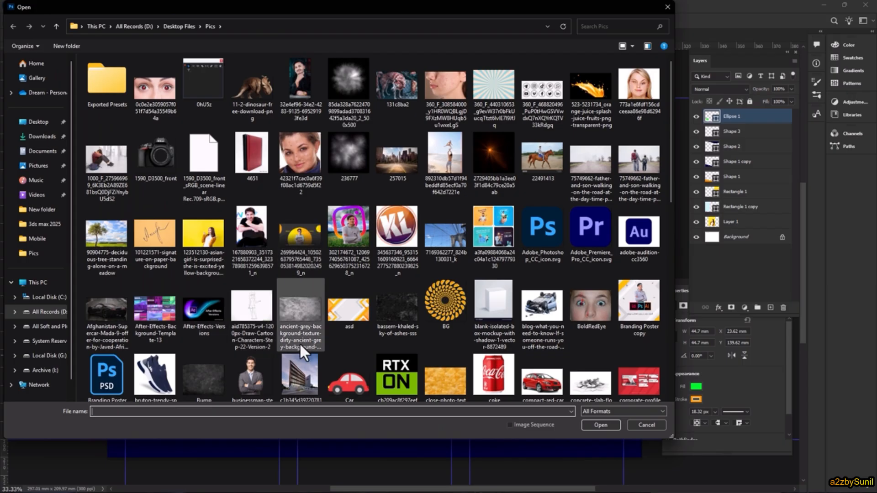
scroll(405, 301, down, 5)
scroll(405, 300, up, 5)
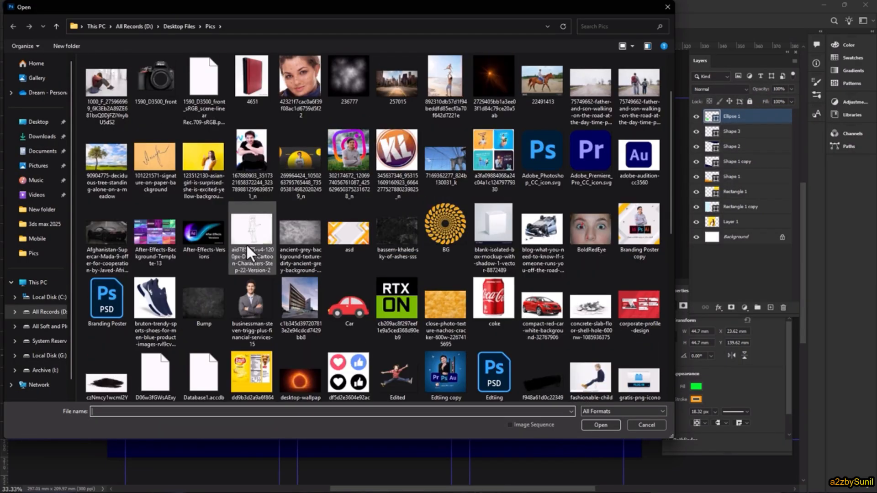
double_click(243, 150)
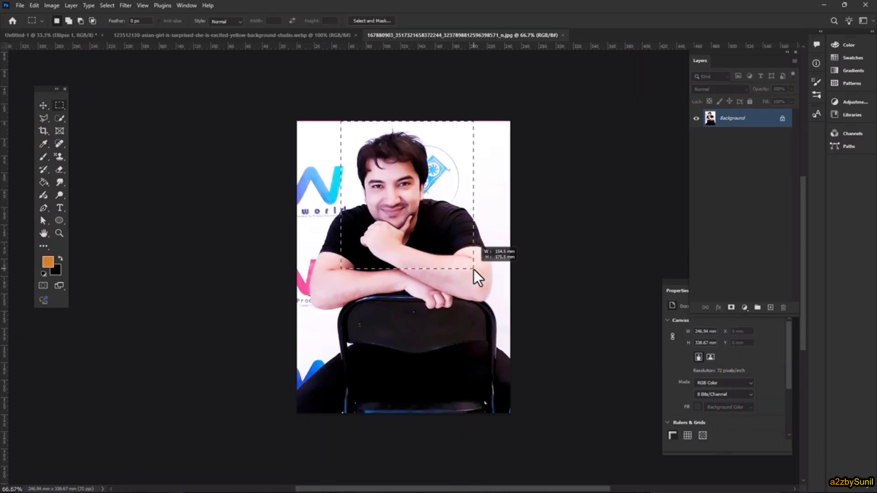
Step: Copy the man's head and shoulders into the brochure and scale them over the green circle to about 48.3 × 52.8 mm
drag(473, 269, 437, 258)
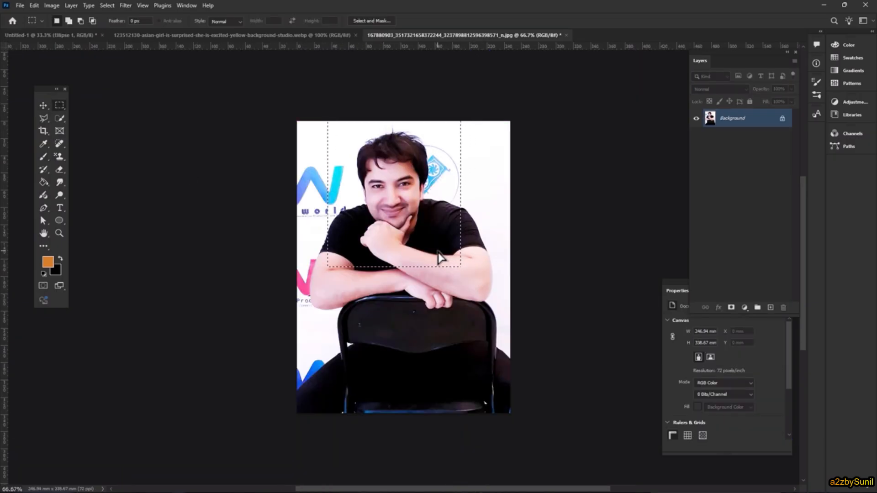
drag(438, 256, 133, 59)
drag(368, 294, 197, 376)
drag(224, 329, 234, 319)
drag(219, 361, 219, 370)
click(456, 21)
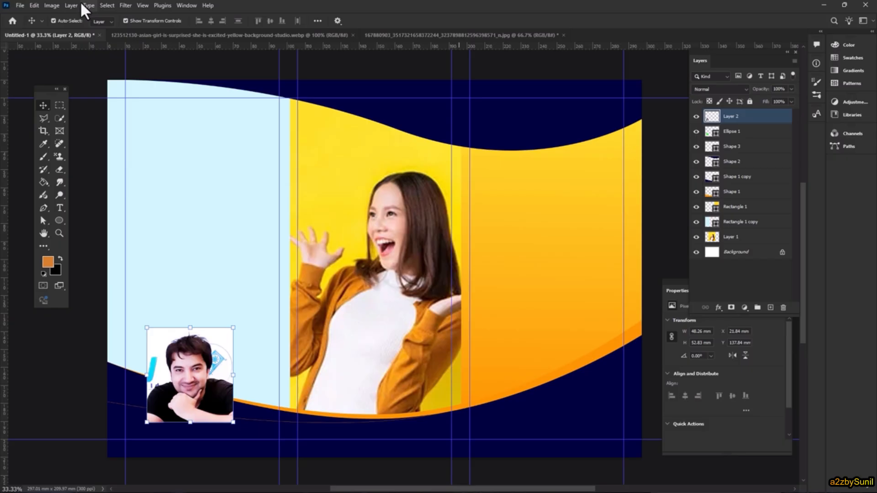
Step: Clip the portrait layer to the circle below it with a clipping mask and deselect it
click(68, 5)
click(109, 167)
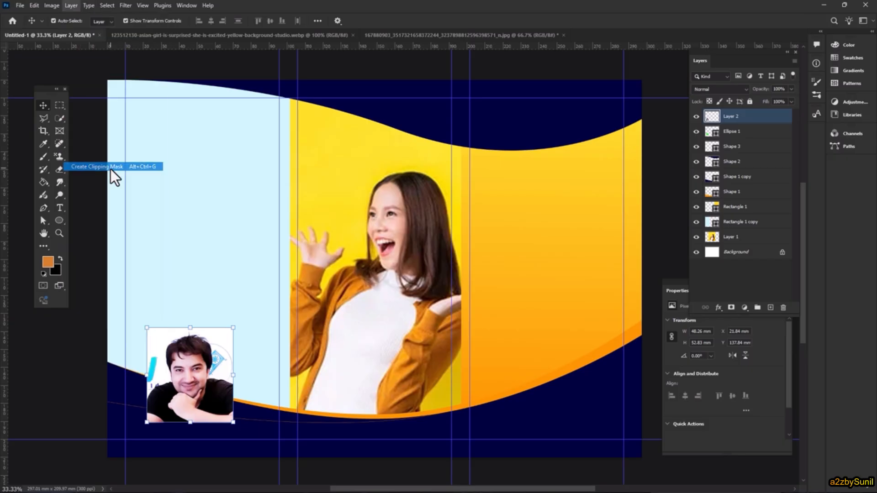
click(111, 169)
click(481, 226)
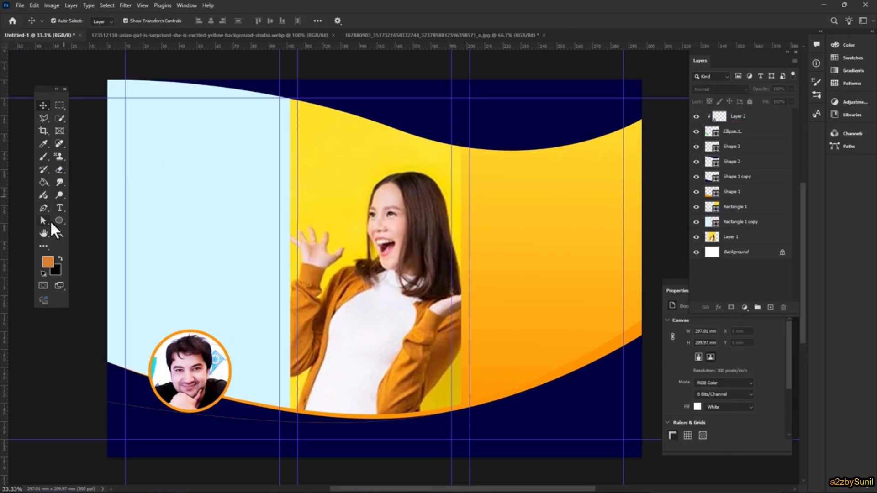
Step: Create a paragraph text box with Lorem ipsum placeholder text between the left-hand column's guides, above the circle, and colour the text black
click(59, 208)
drag(126, 97, 279, 304)
click(366, 21)
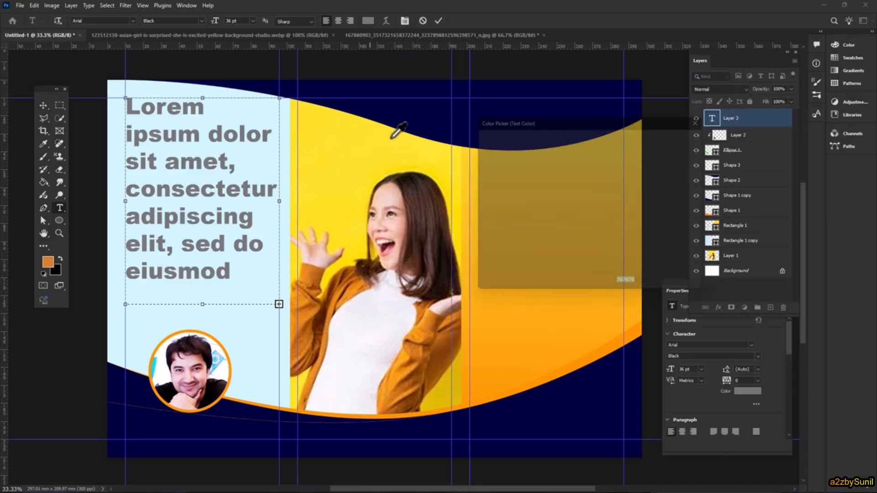
click(542, 254)
click(685, 133)
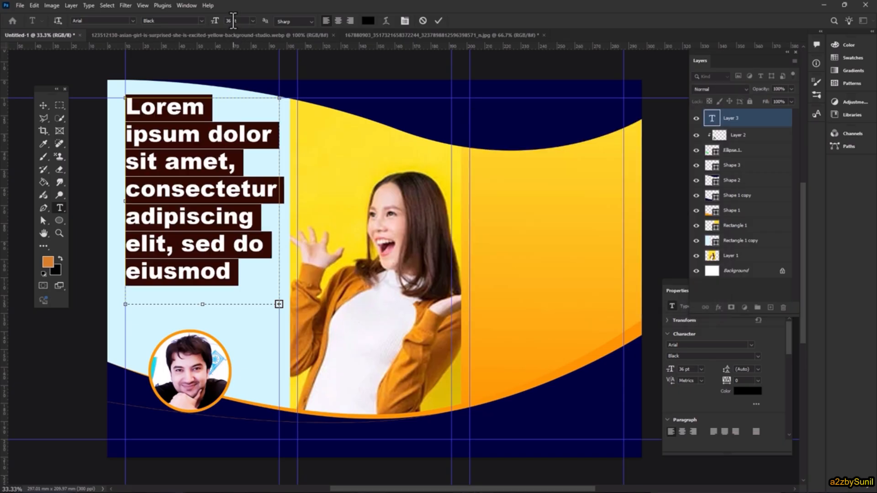
Step: Set the placeholder text to 13 pt Arial Regular
scroll(233, 20, down, 15)
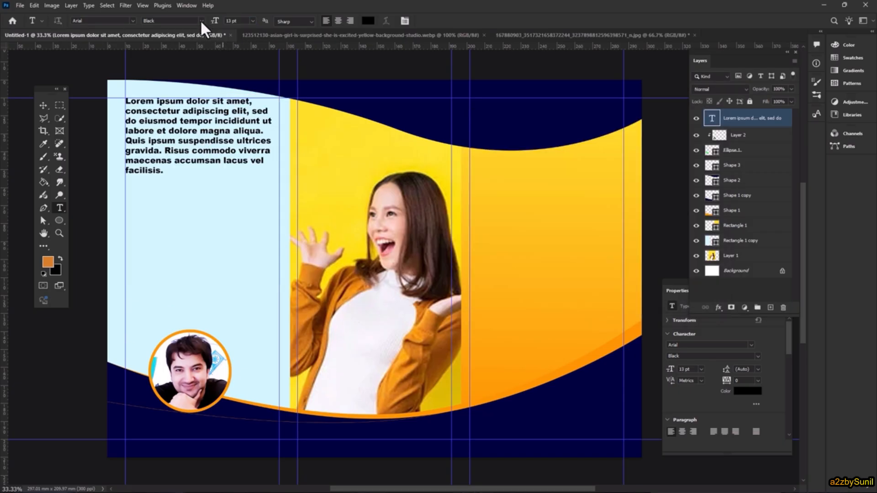
click(201, 21)
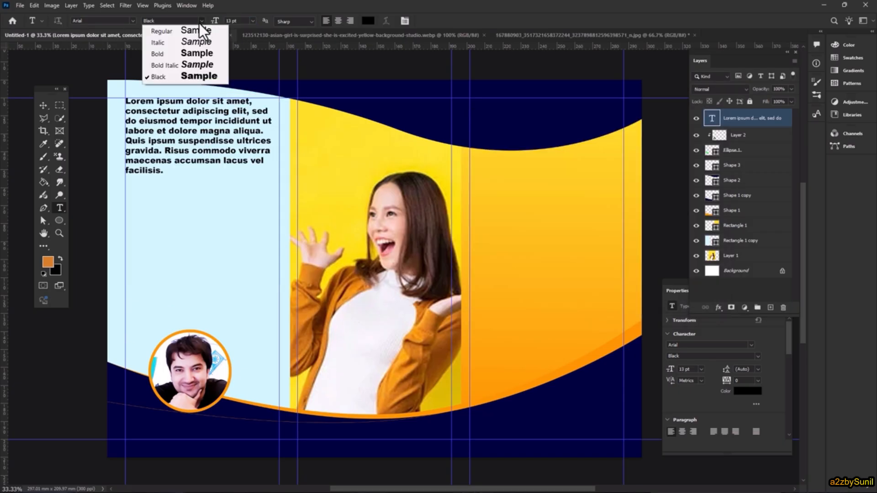
click(198, 29)
key(v)
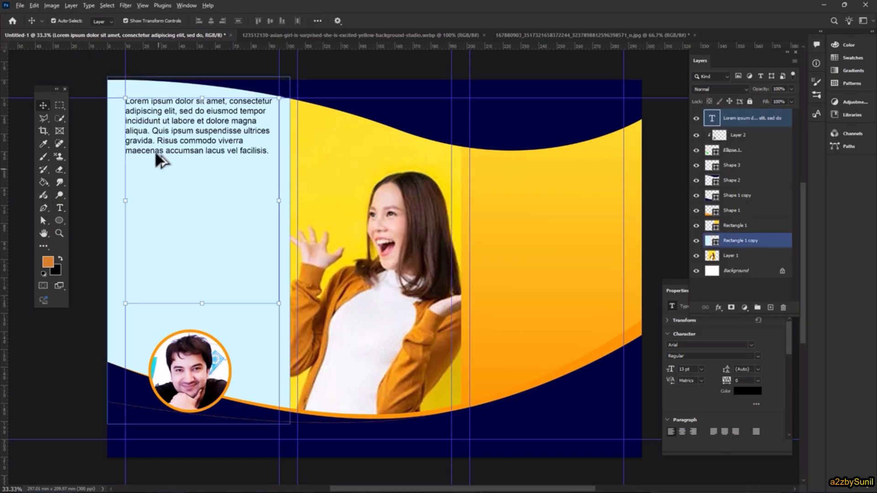
Step: Duplicate the text block into the orange right-hand column, just below the navy curve
drag(155, 145, 505, 217)
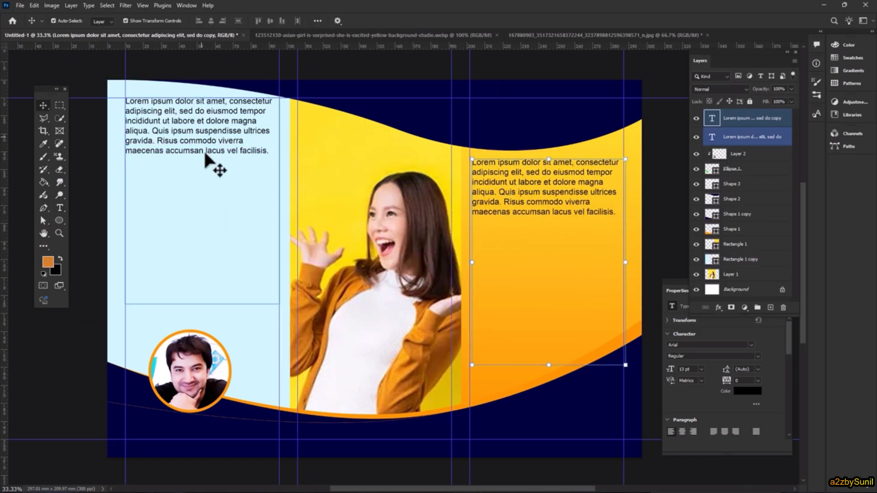
shift+click(233, 139)
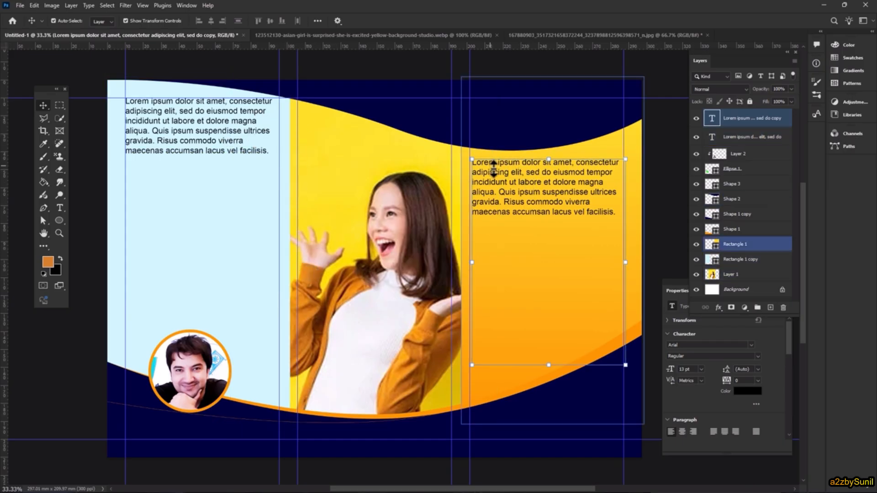
drag(507, 163, 507, 158)
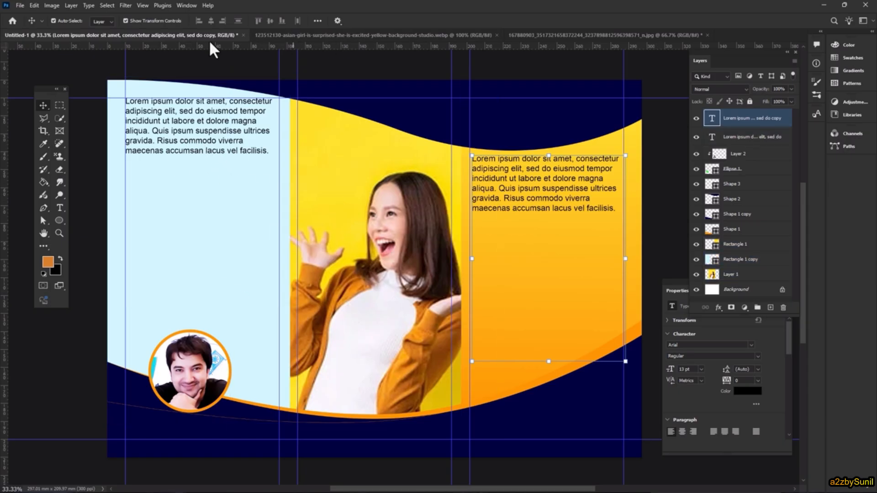
Step: Close all other open documents without saving their changes
click(20, 5)
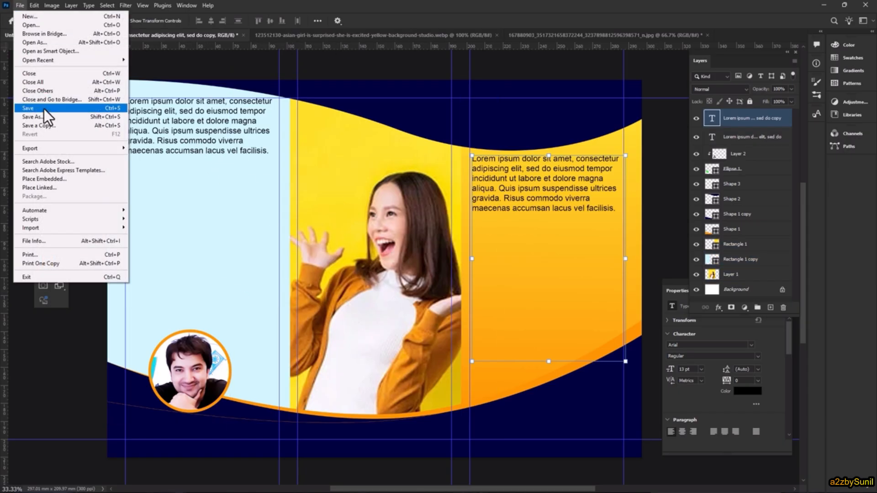
click(56, 92)
key(n)
Step: Duplicate the brochure document as Untitled-1 copy
click(51, 5)
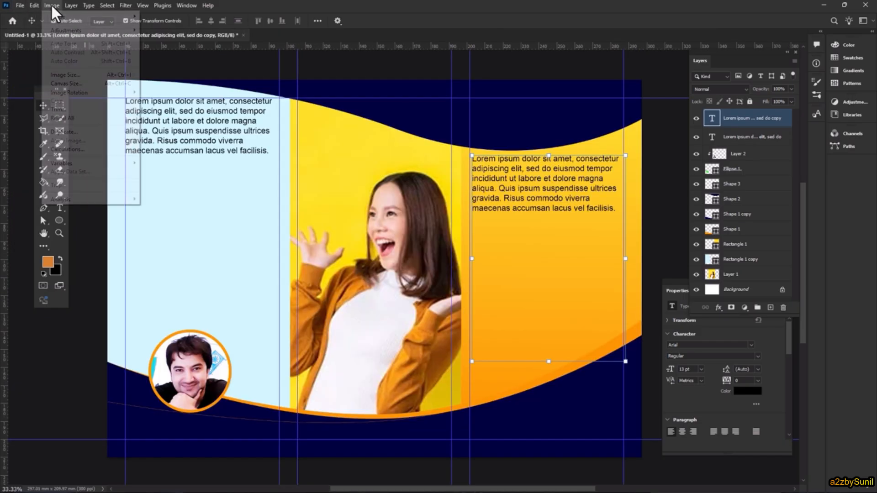
click(85, 133)
click(511, 151)
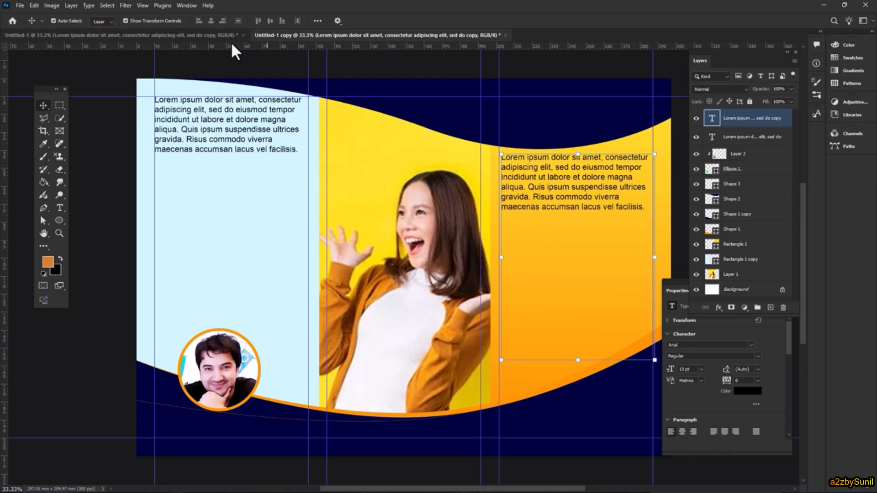
Step: In Untitled-1 copy, delete both text layers, the clipped portrait, the circle and the thin orange curve (Shape 3)
click(217, 37)
click(336, 38)
click(138, 35)
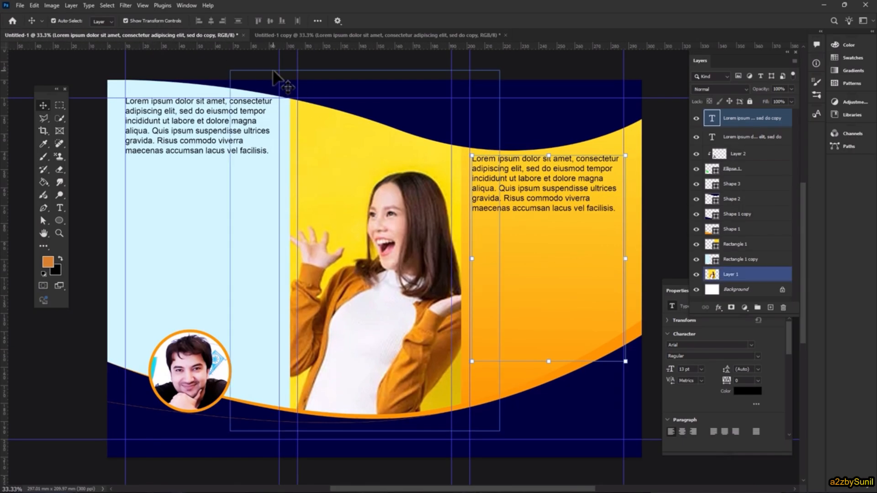
click(301, 36)
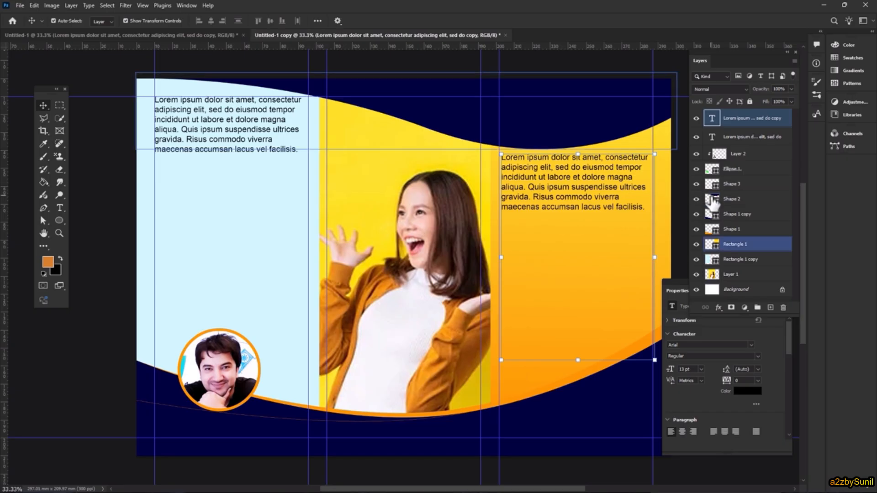
click(732, 183)
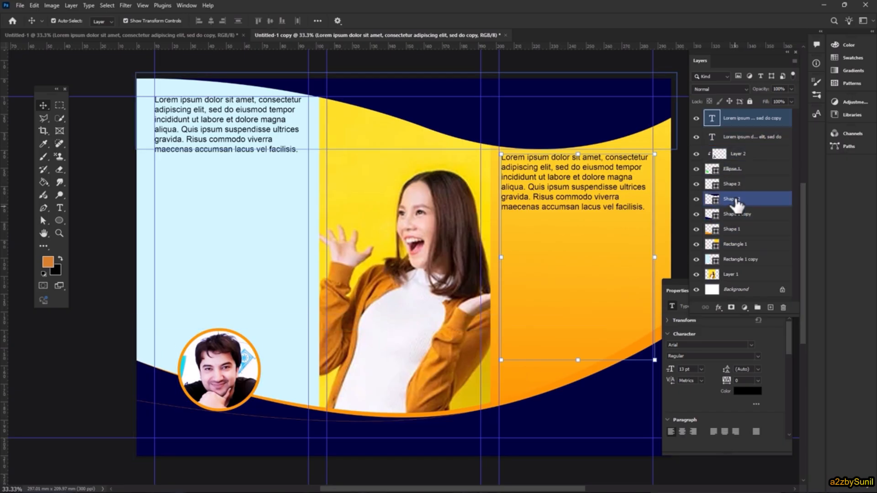
shift+click(742, 184)
key(Delete)
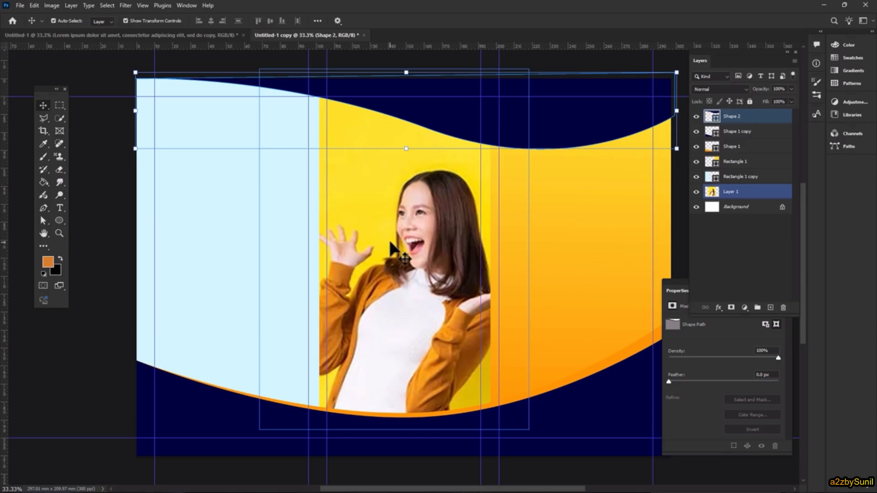
Step: Create a multi-page PDF presentation from both open documents and save it to the Desktop as Untitled
click(157, 34)
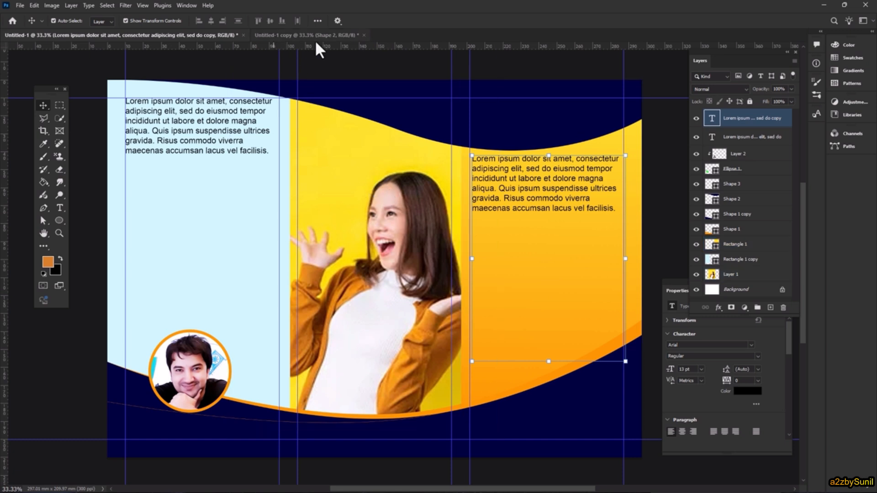
click(20, 5)
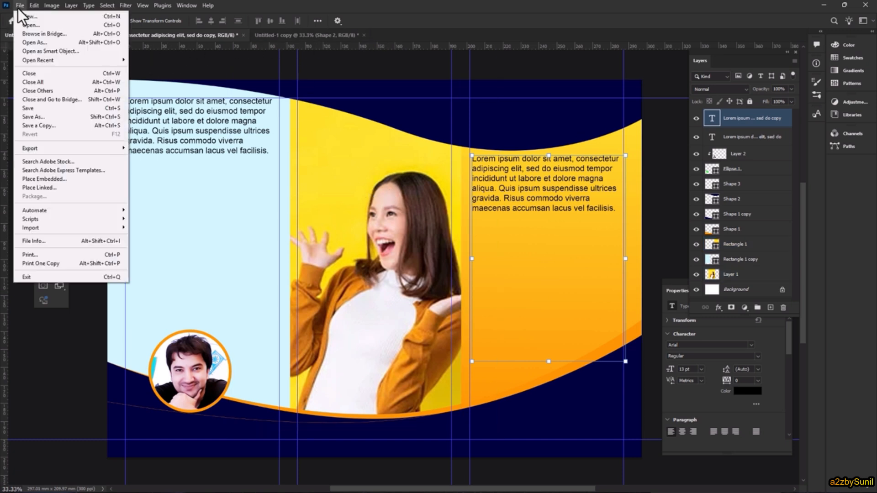
mouse_move(63, 210)
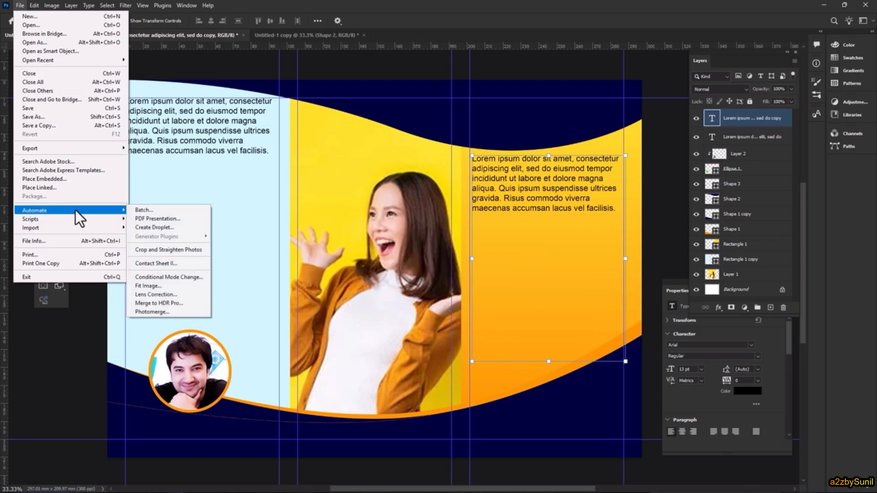
click(180, 221)
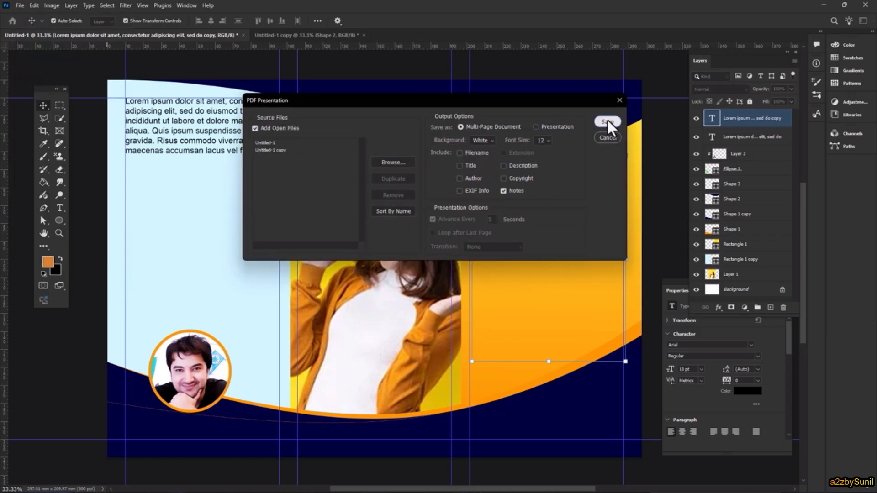
click(607, 120)
click(36, 125)
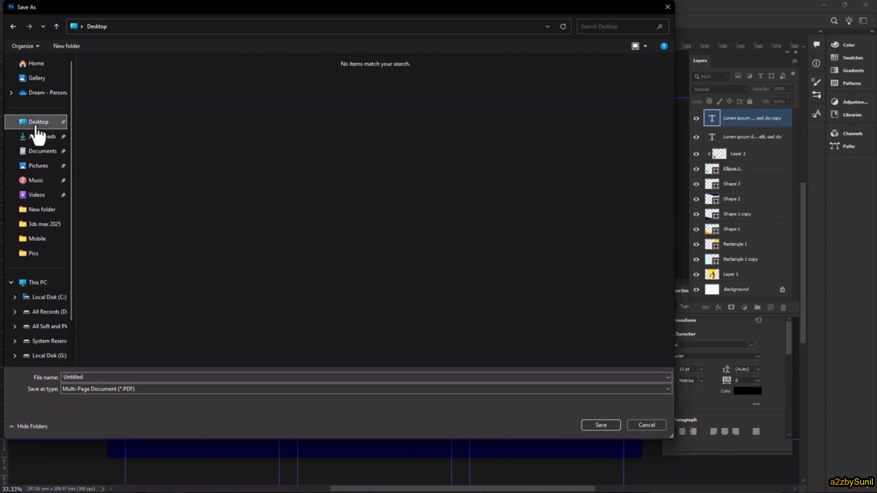
click(598, 425)
Step: Set the PDF compatibility to Acrobat 9/10 (PDF 1.7+), go through the compression and image quality options, and export the PDF
click(525, 99)
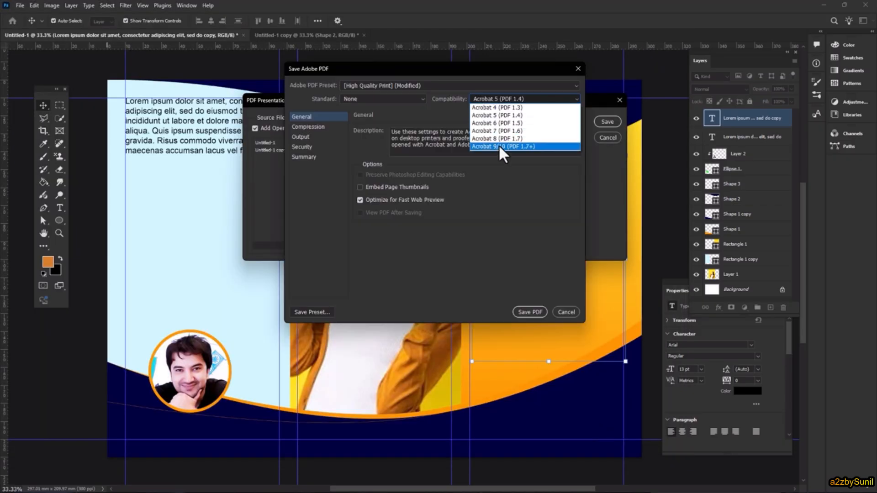
click(498, 144)
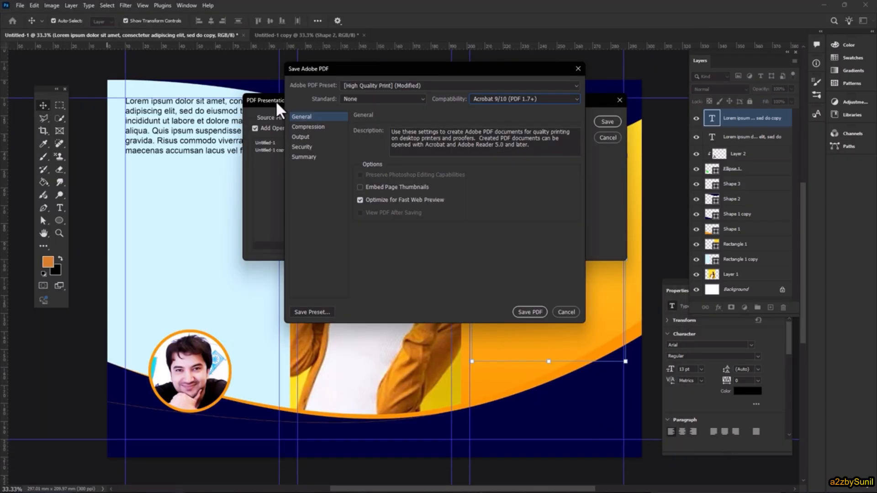
click(309, 127)
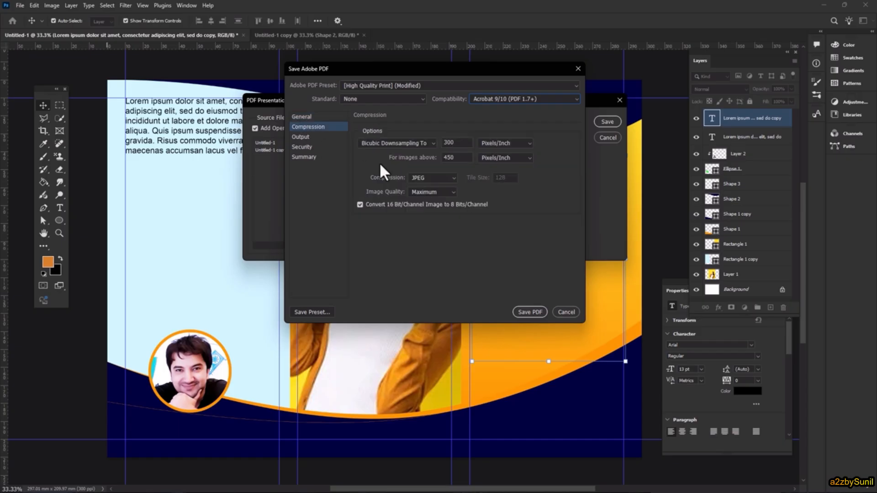
click(438, 179)
click(427, 191)
click(428, 230)
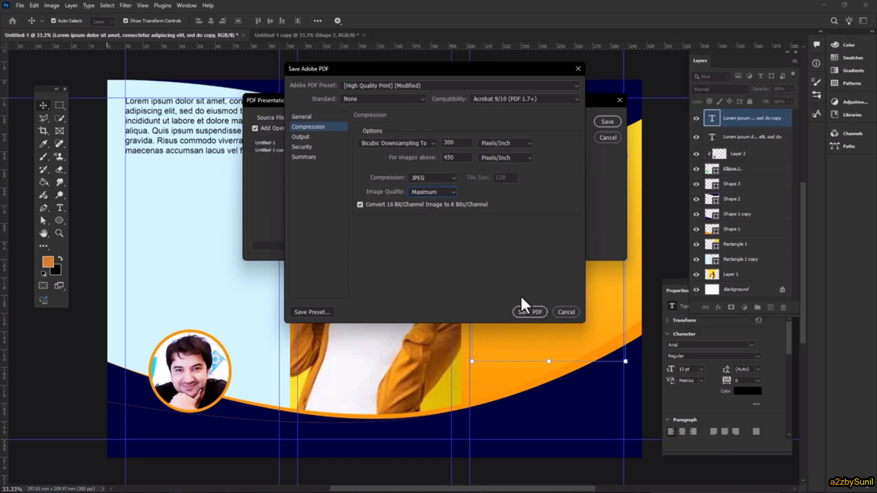
click(532, 312)
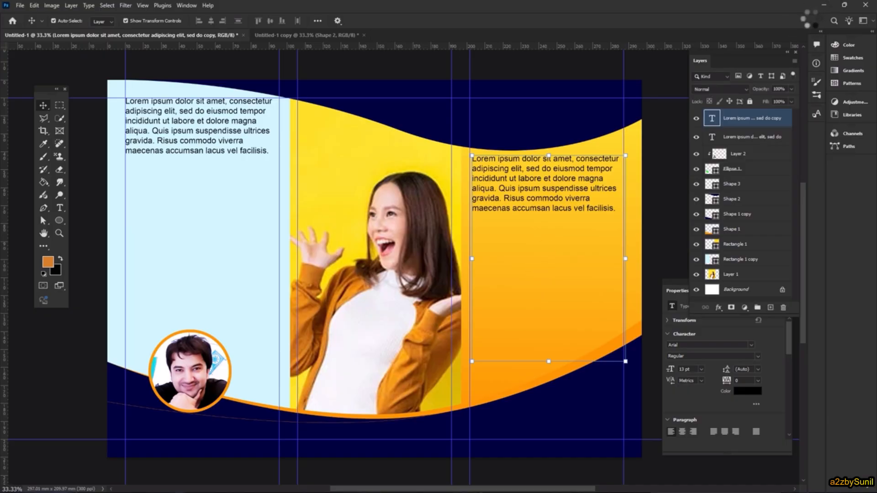
Step: Check the exported PDF file on the desktop and return to Photoshop
click(824, 5)
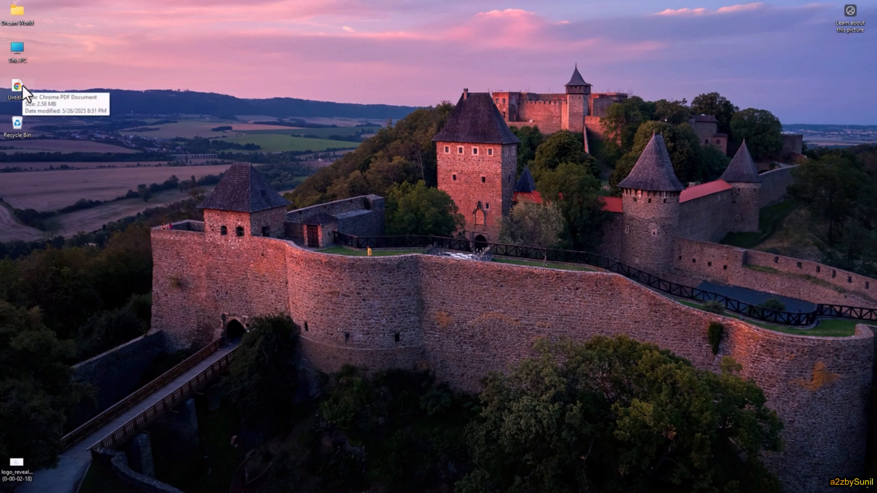
mouse_move(624, 474)
click(499, 483)
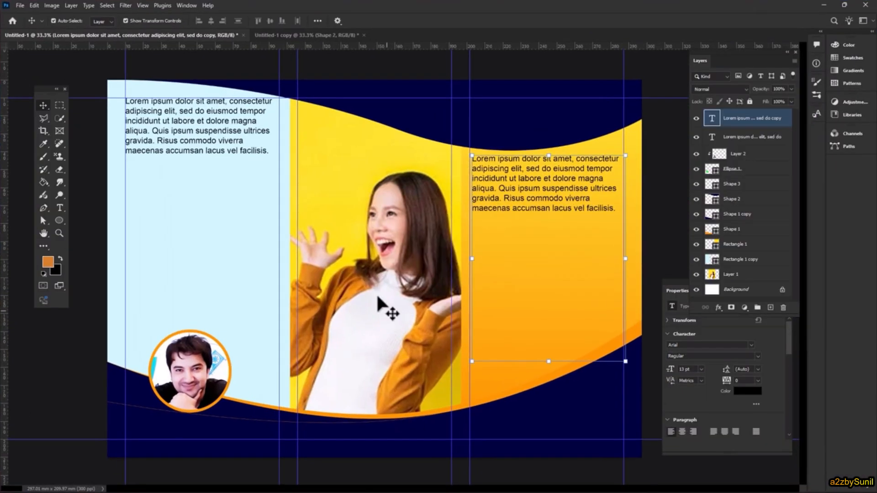